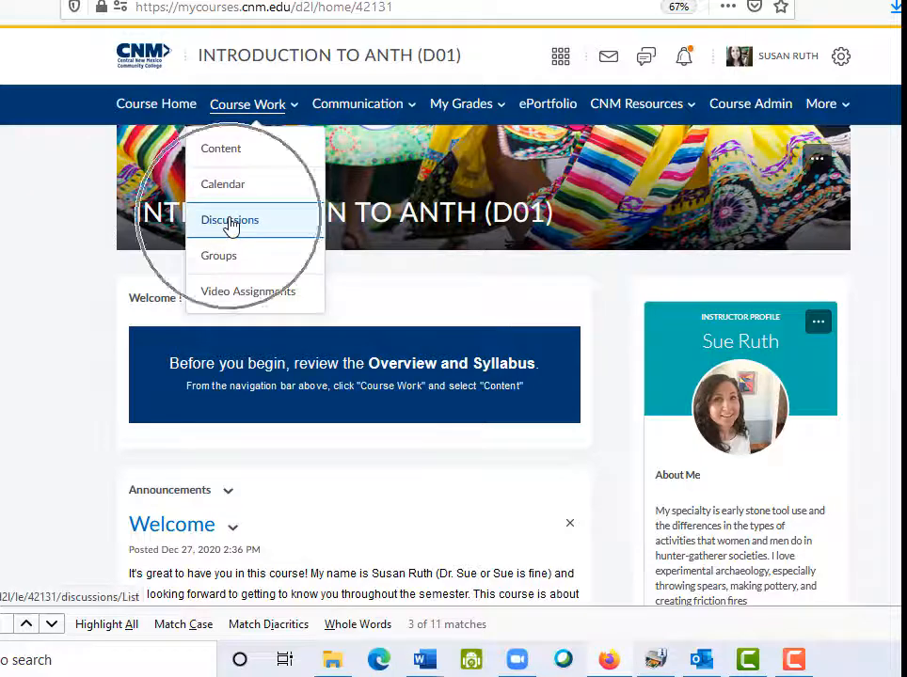
Open the Calendar for the INTRODUCTION TO ANTH (D01) course from Course Work
click(226, 187)
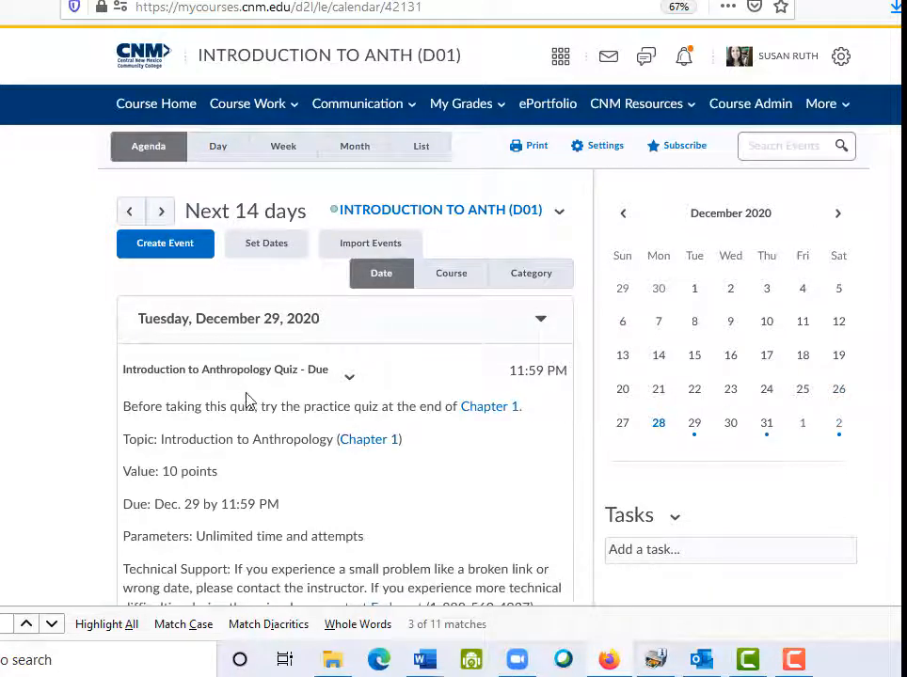
click(154, 155)
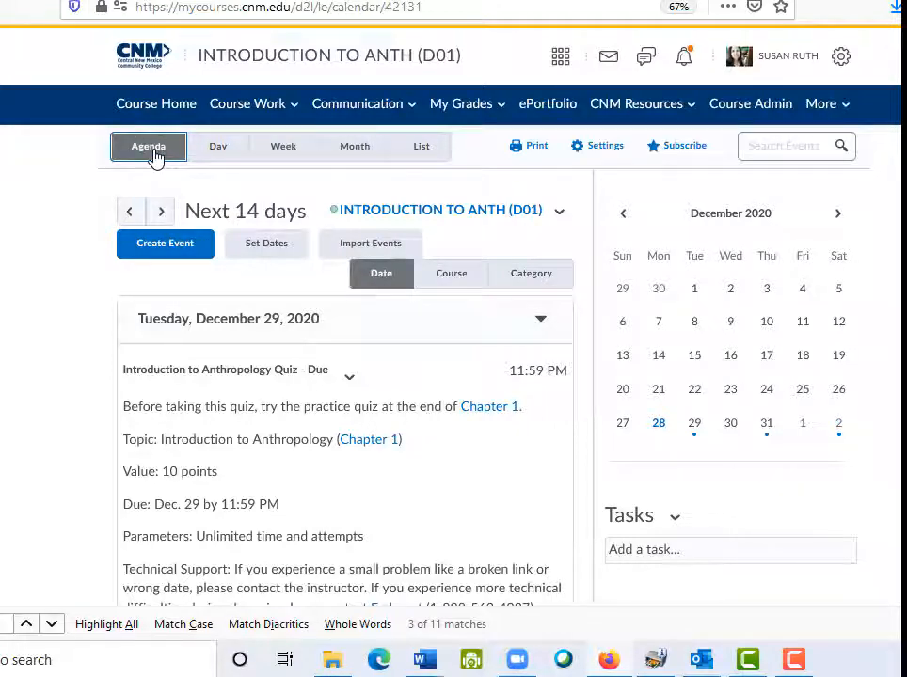
click(375, 274)
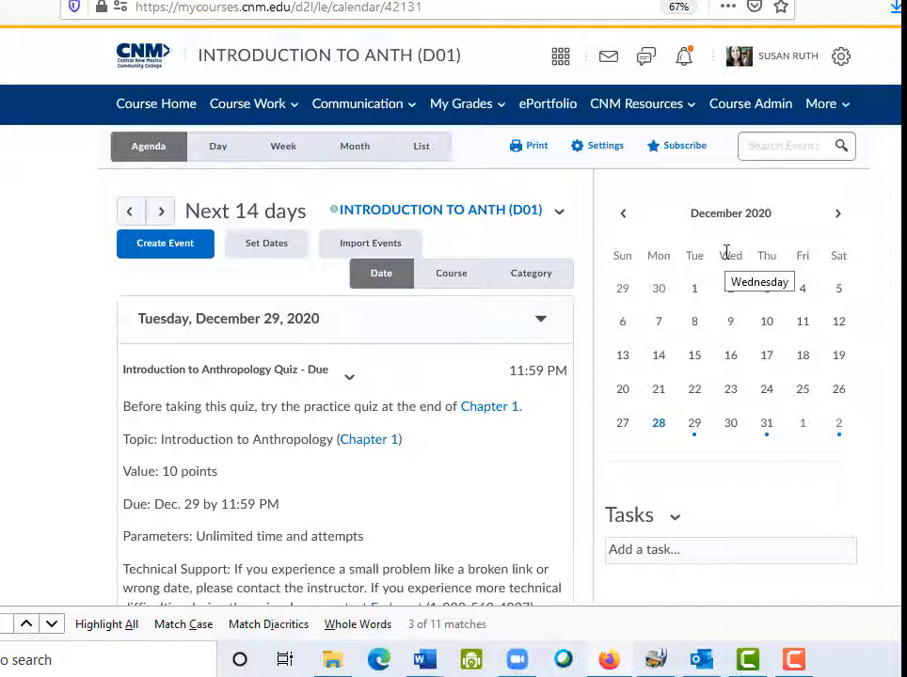
scroll(730, 273, down, 4)
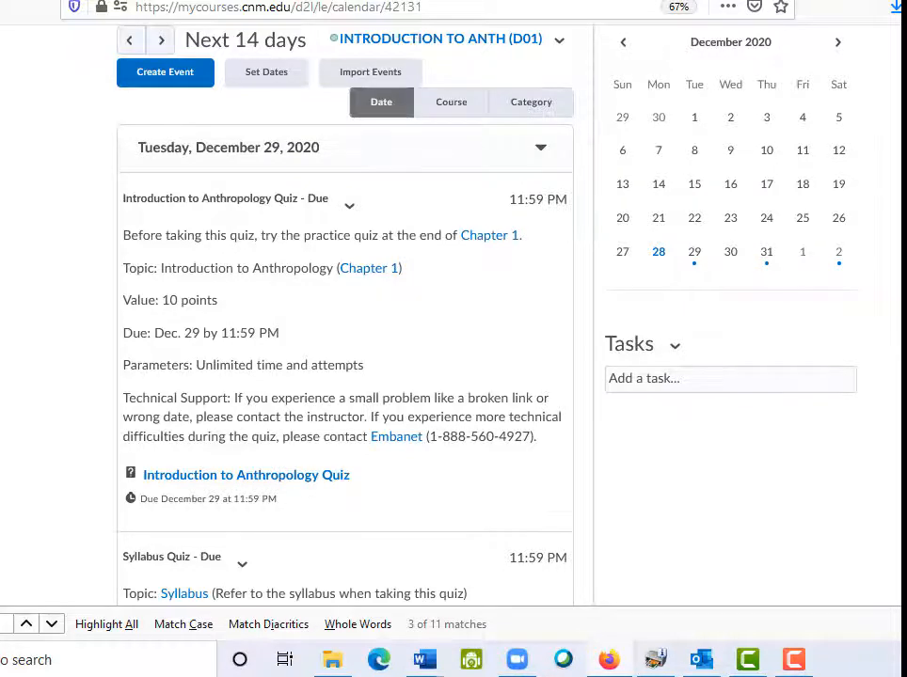
scroll(530, 227, down, 6)
scroll(530, 227, down, 1)
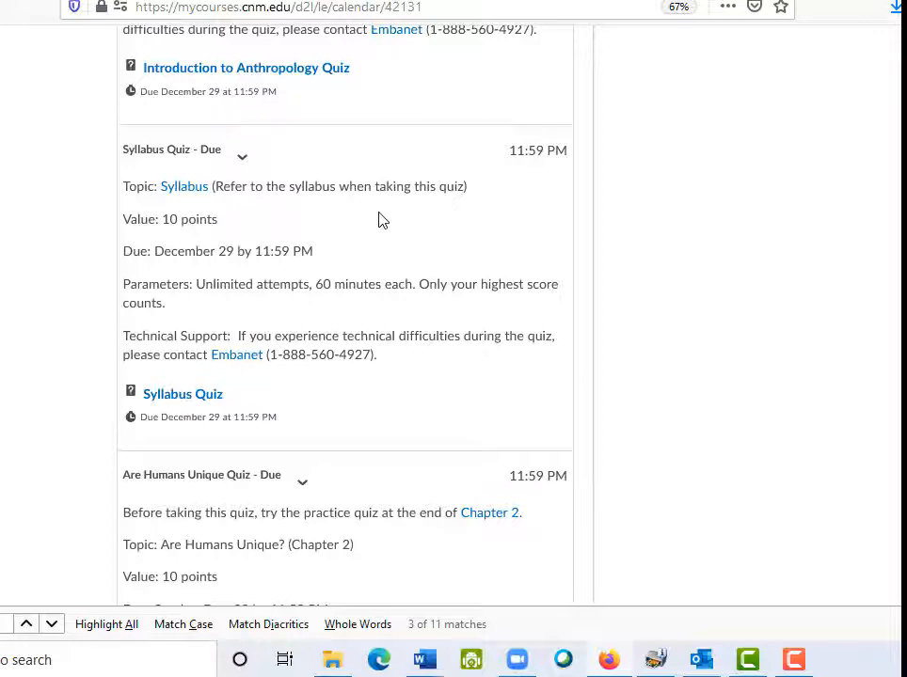
scroll(382, 220, up, 8)
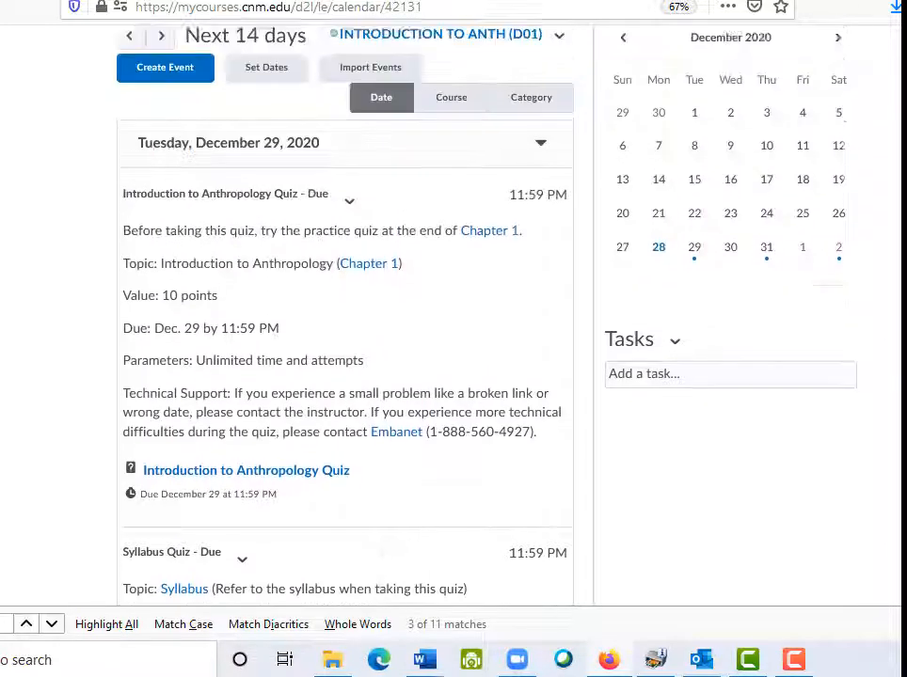
scroll(345, 310, down, 1)
scroll(344, 311, down, 8)
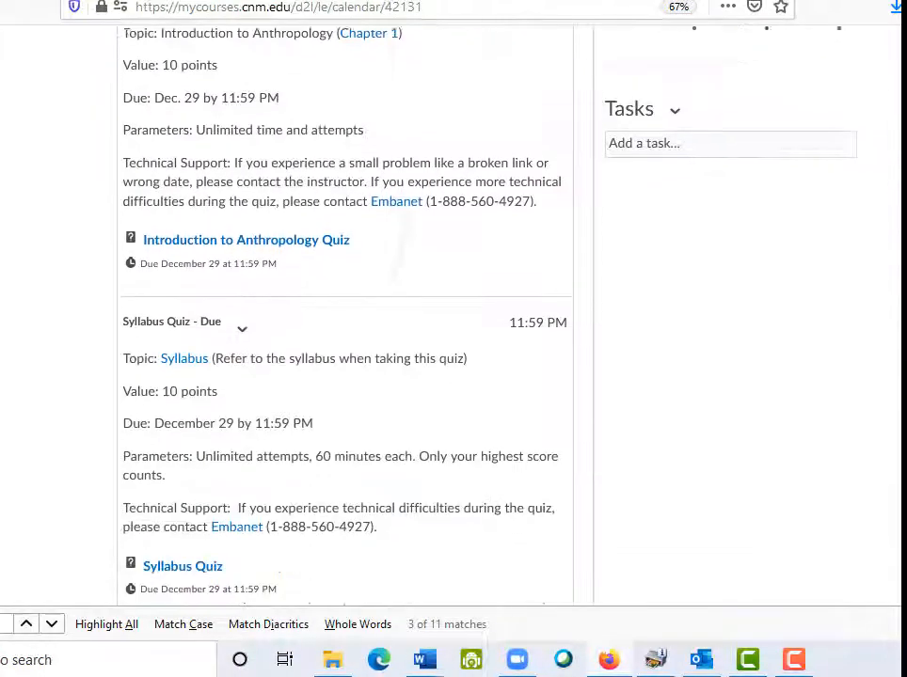
scroll(345, 310, down, 3)
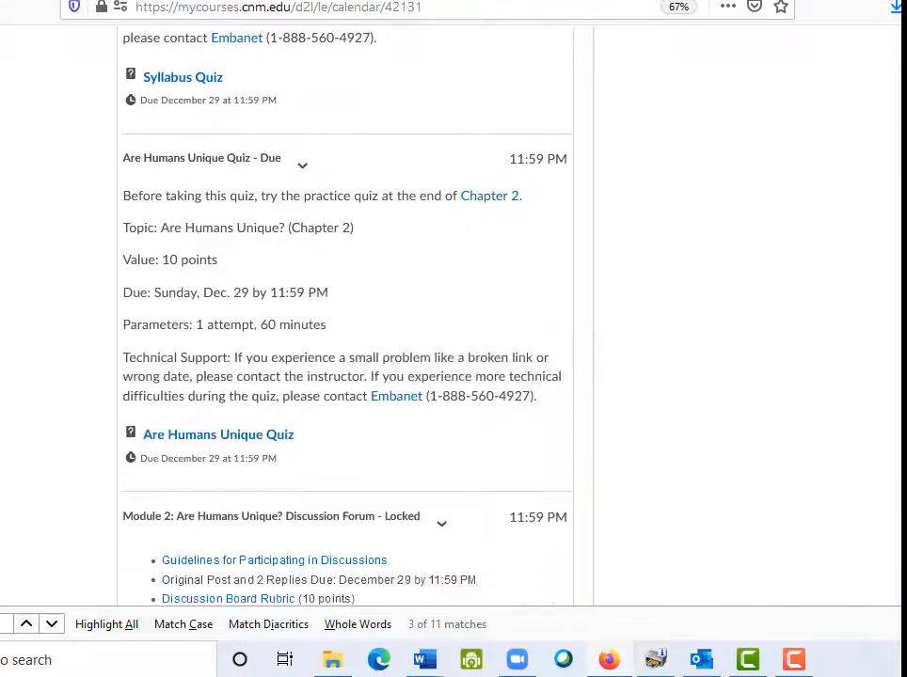
scroll(344, 310, down, 5)
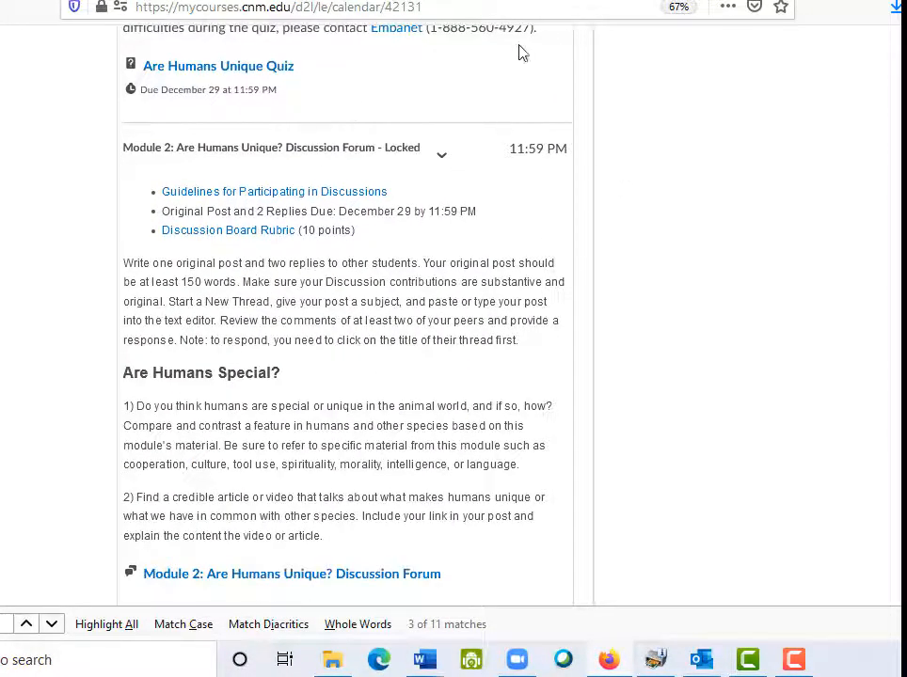
scroll(464, 132, down, 9)
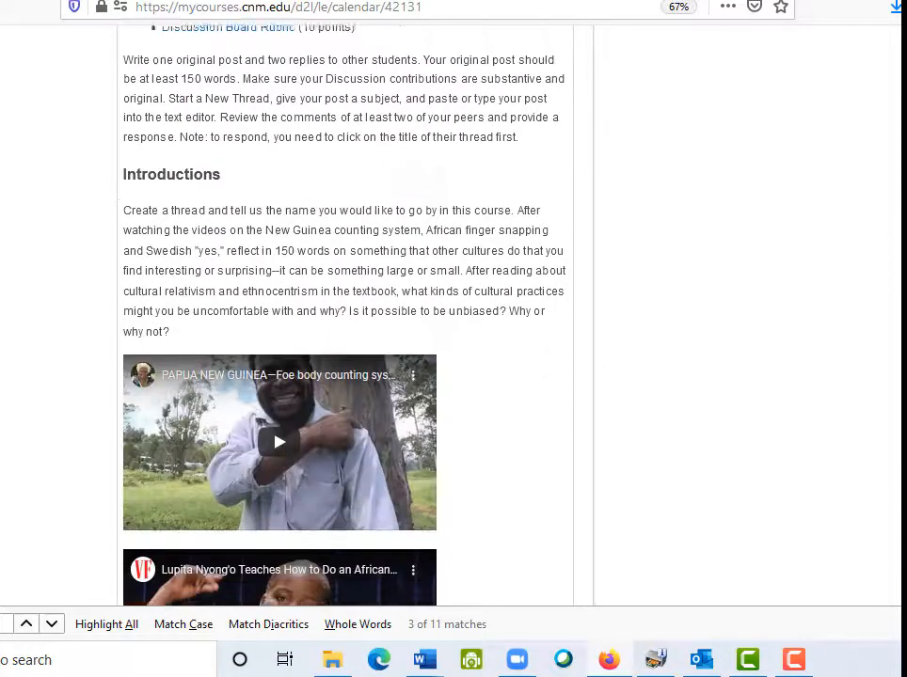
scroll(344, 310, down, 10)
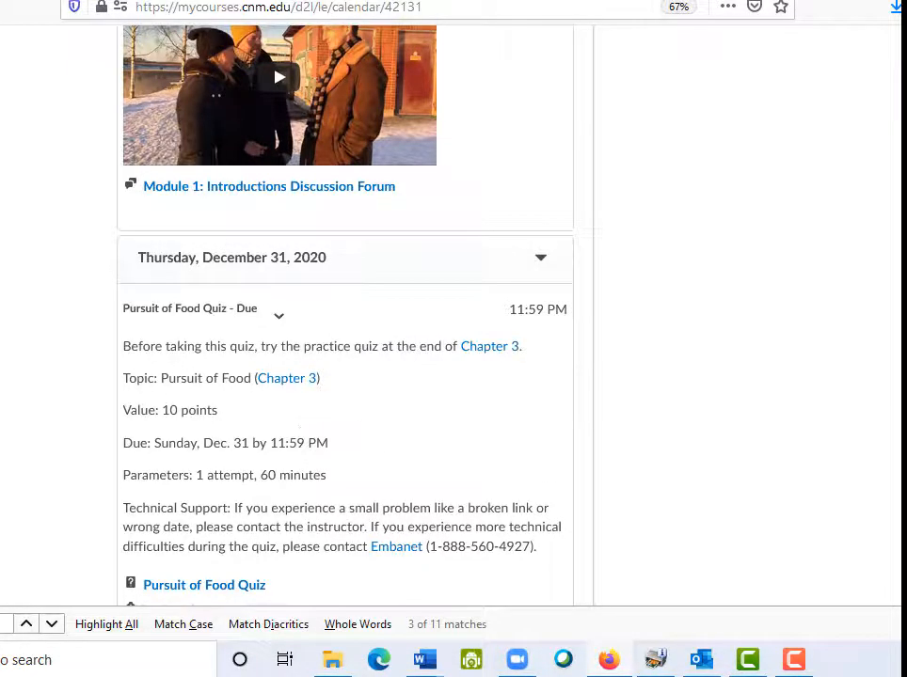
scroll(299, 420, up, 10)
scroll(205, 383, up, 10)
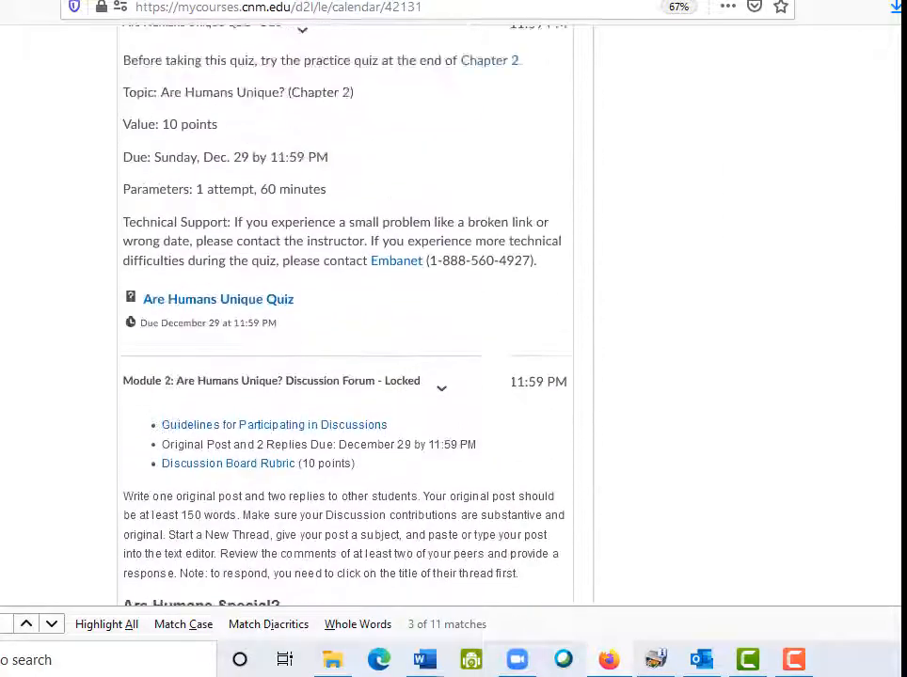
scroll(344, 376, up, 5)
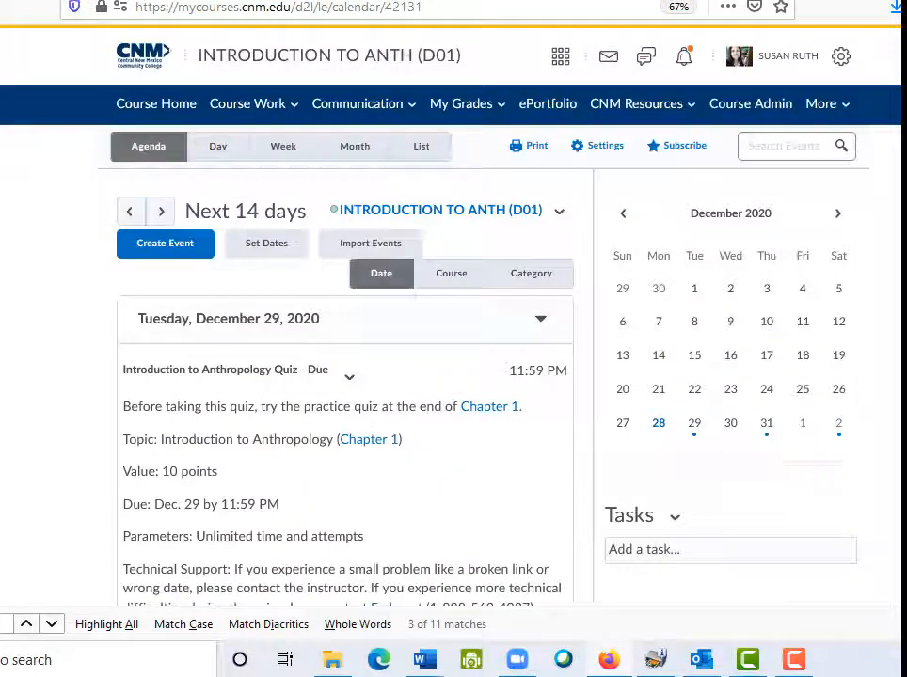
Group the agenda by Category and review the Assignments and Discussions sections with their due dates
click(451, 278)
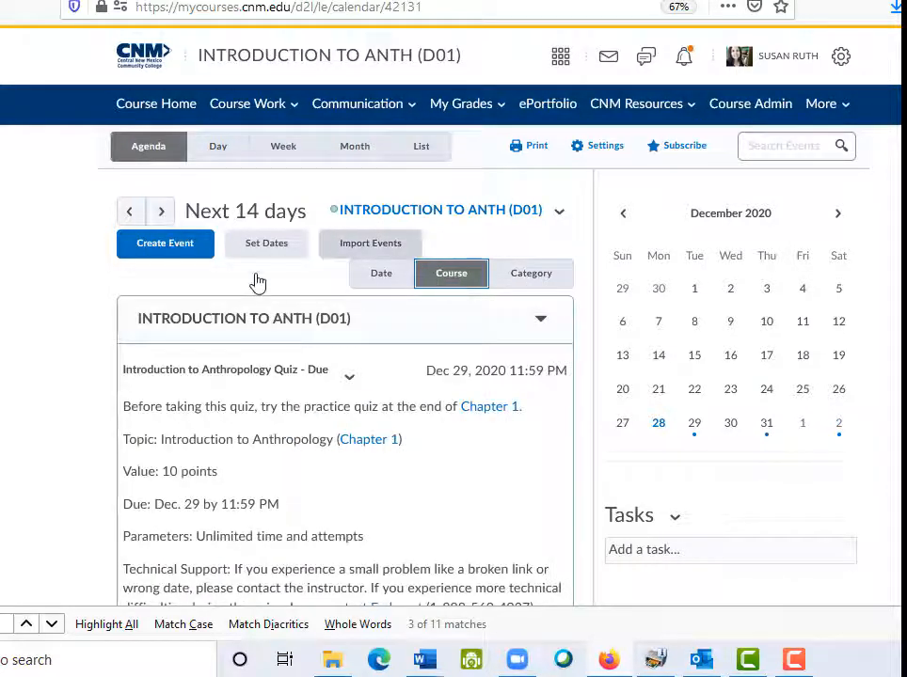
scroll(209, 399, down, 10)
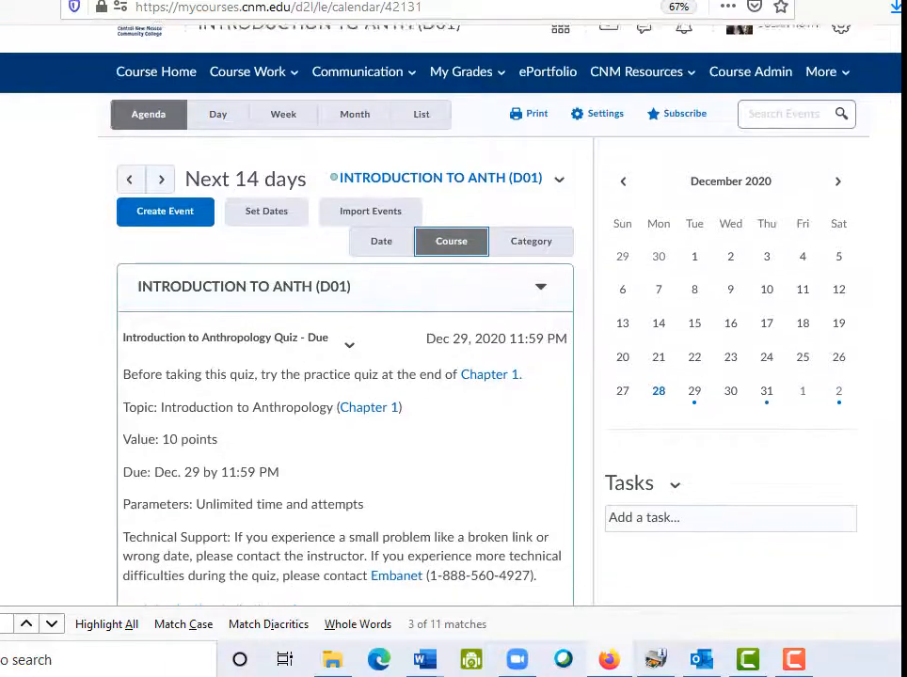
scroll(345, 377, up, 10)
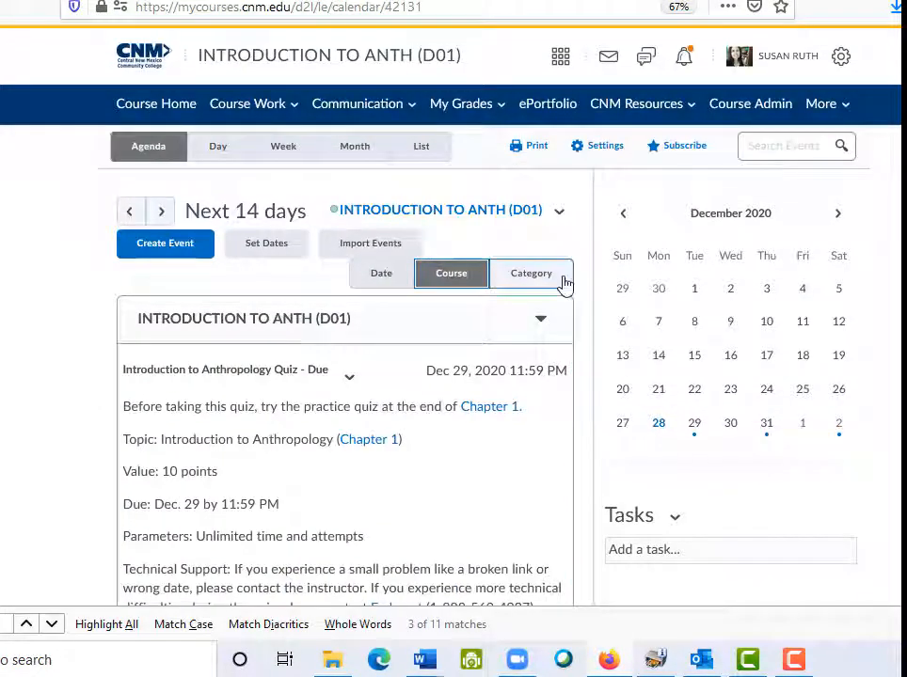
click(541, 284)
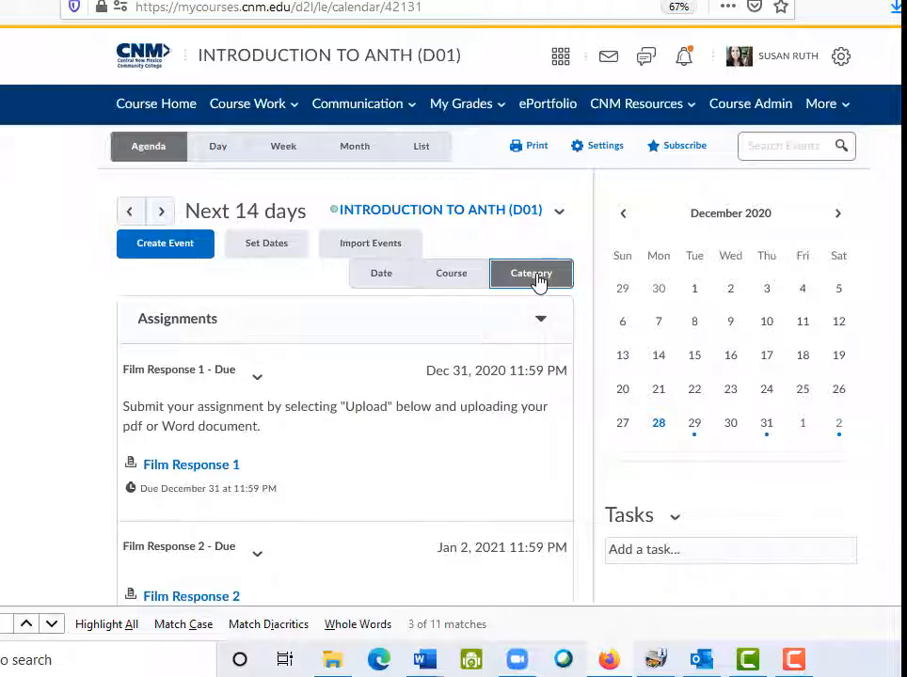
scroll(539, 281, down, 3)
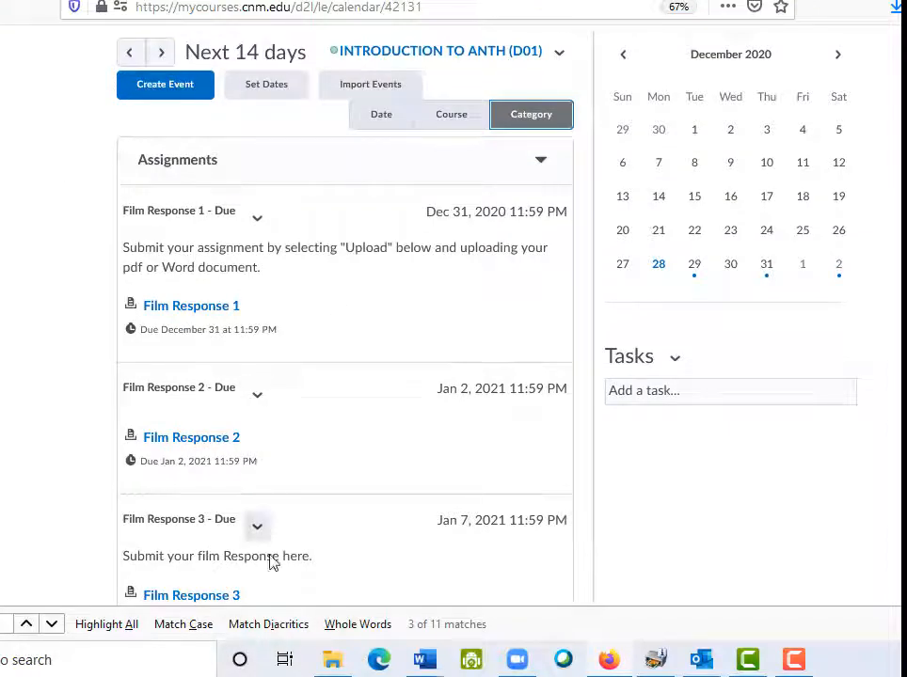
scroll(272, 572, down, 7)
scroll(344, 320, down, 4)
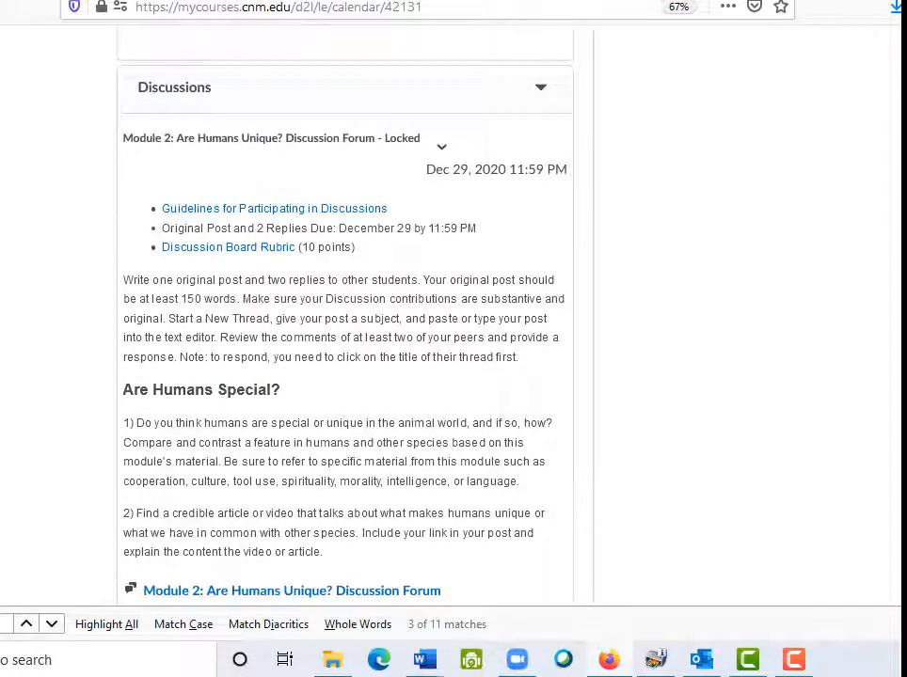
scroll(345, 320, up, 14)
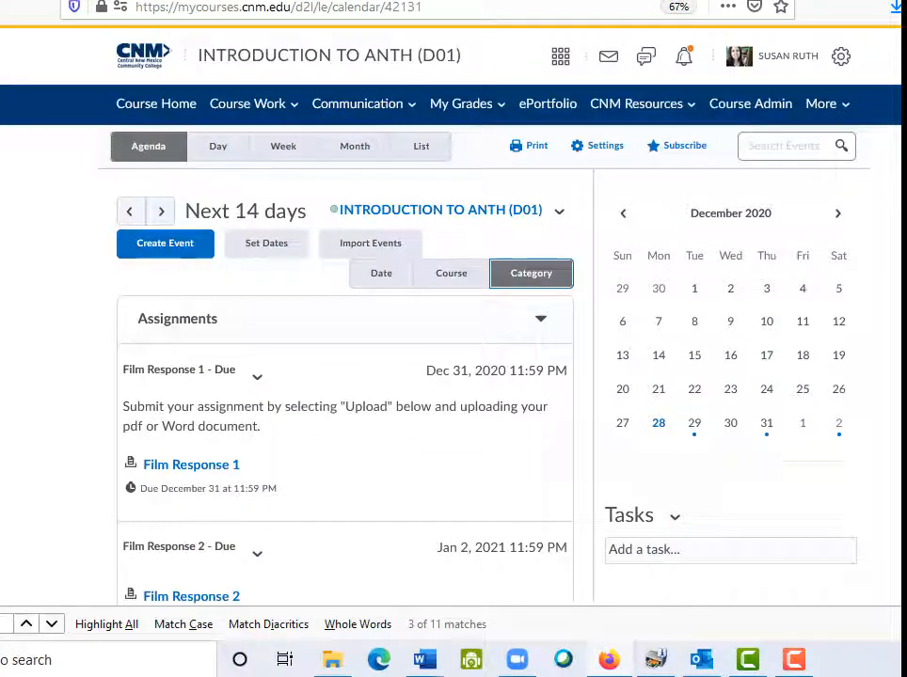
Switch the calendar to Day view and move forward to December 29
click(222, 154)
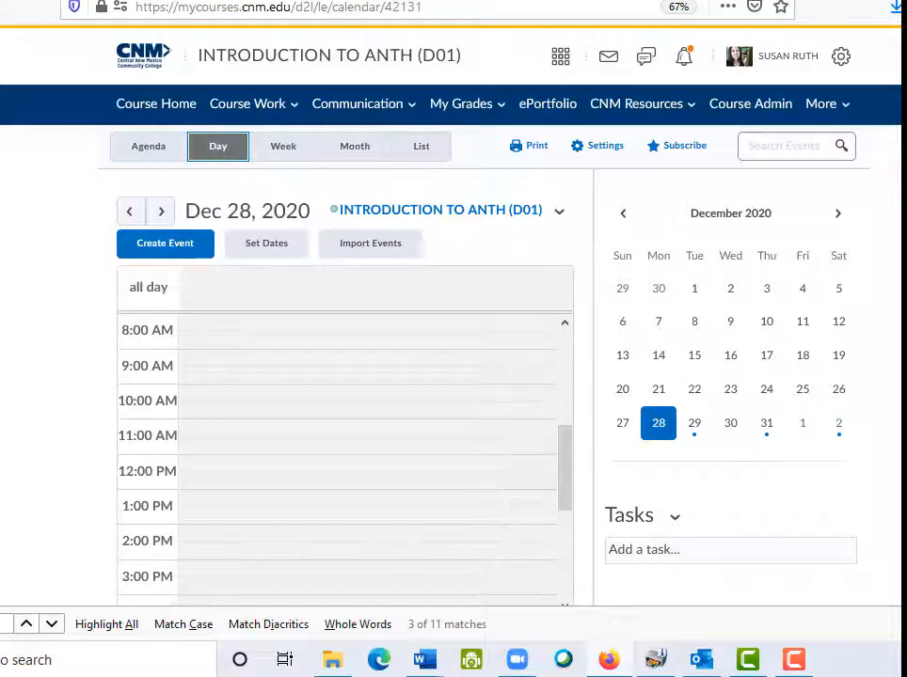
scroll(452, 315, down, 1)
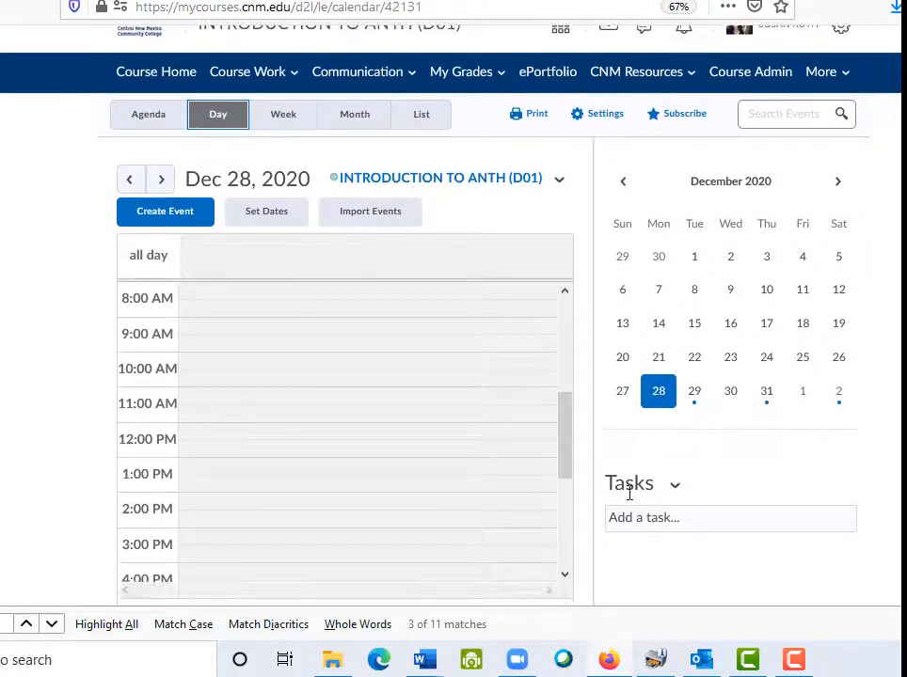
drag(567, 441, 563, 557)
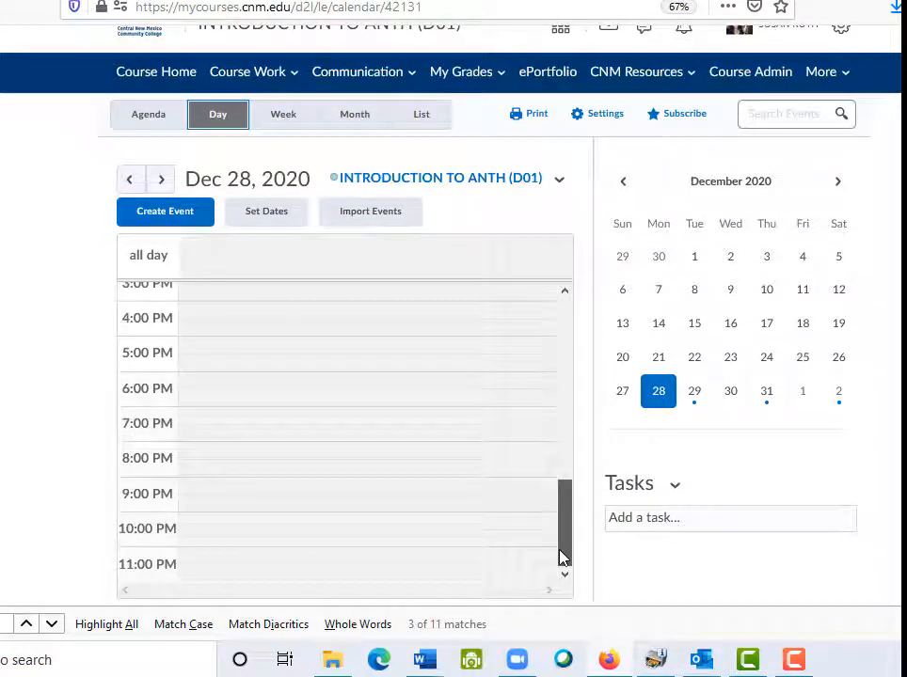
click(162, 180)
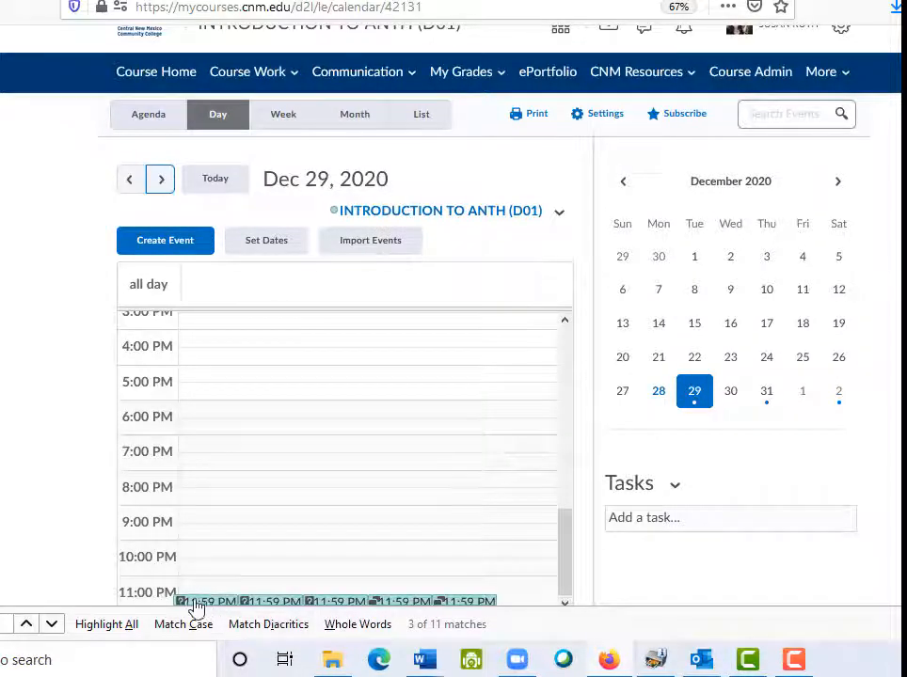
scroll(451, 329, down, 1)
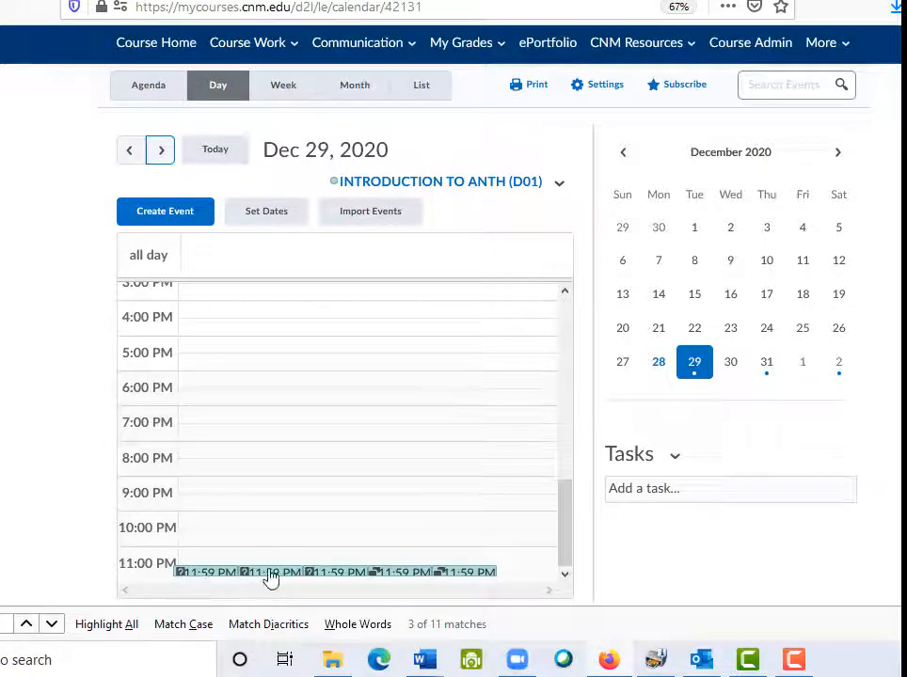
Check the Introduction to Anthropology Quiz and Syllabus Quiz popups, then switch to Week view
click(206, 574)
click(205, 574)
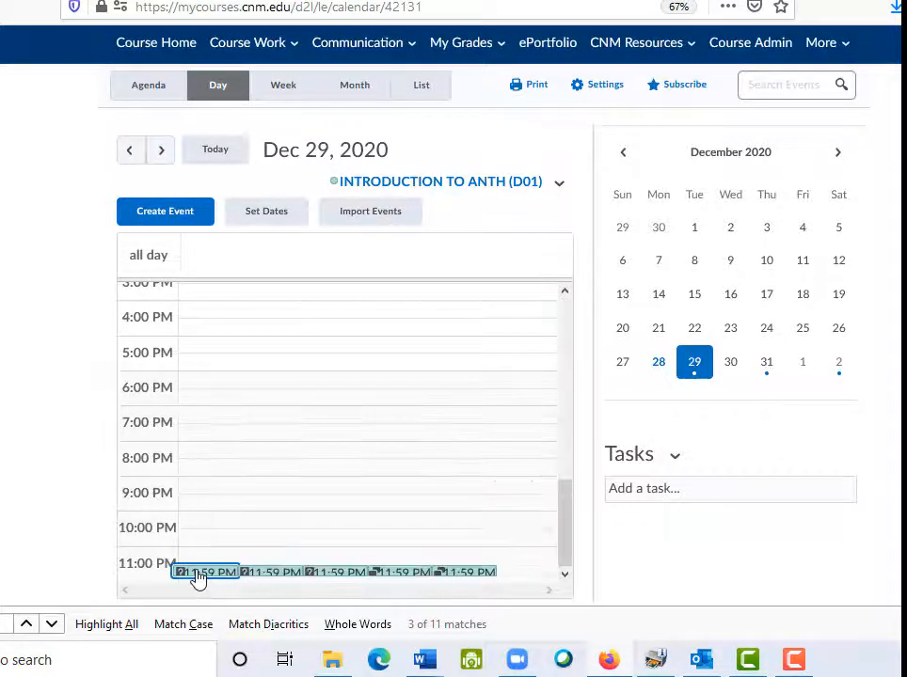
click(202, 576)
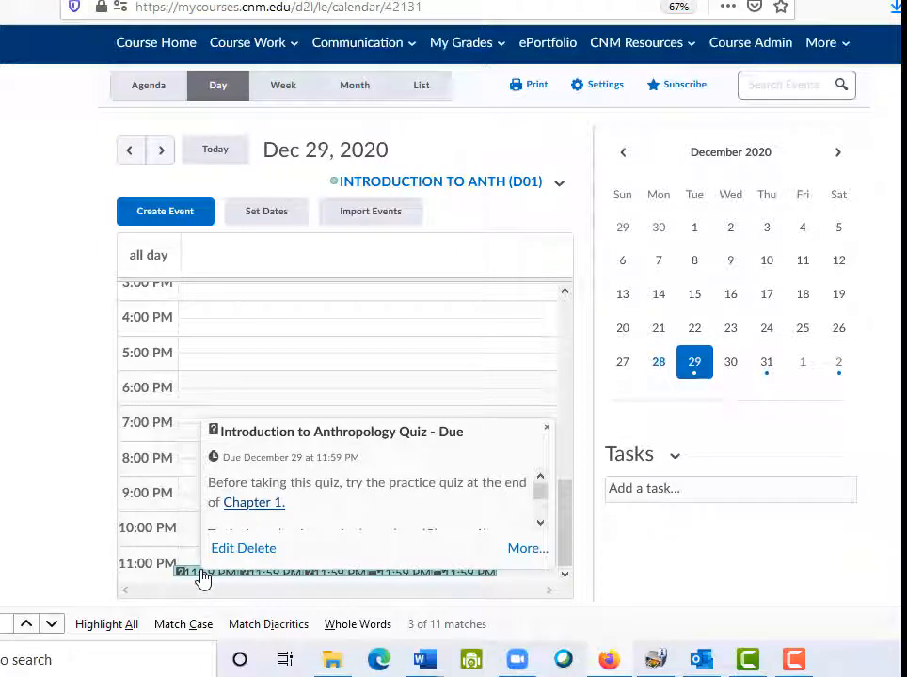
click(546, 436)
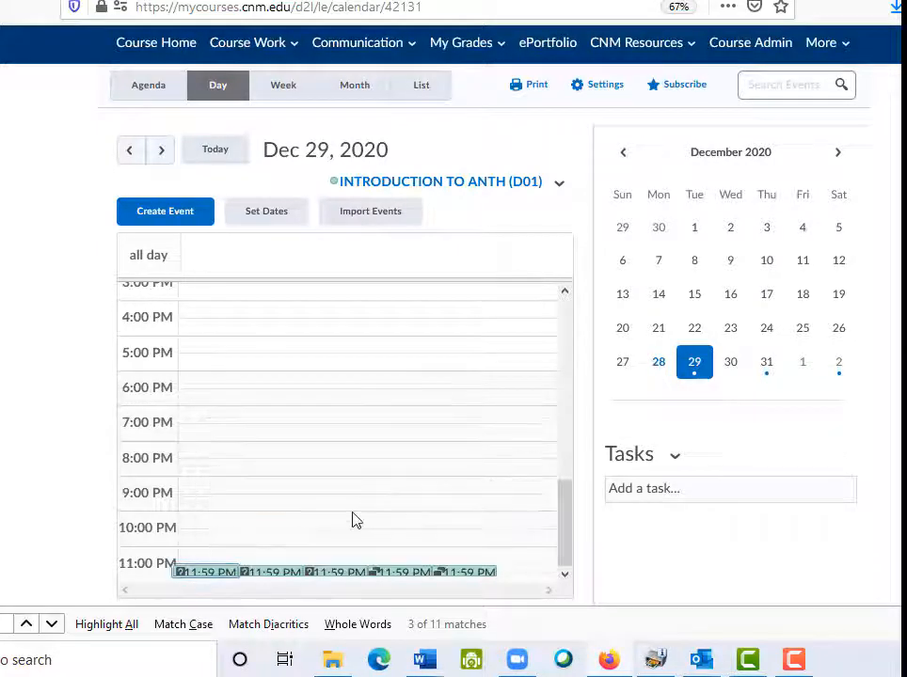
click(263, 574)
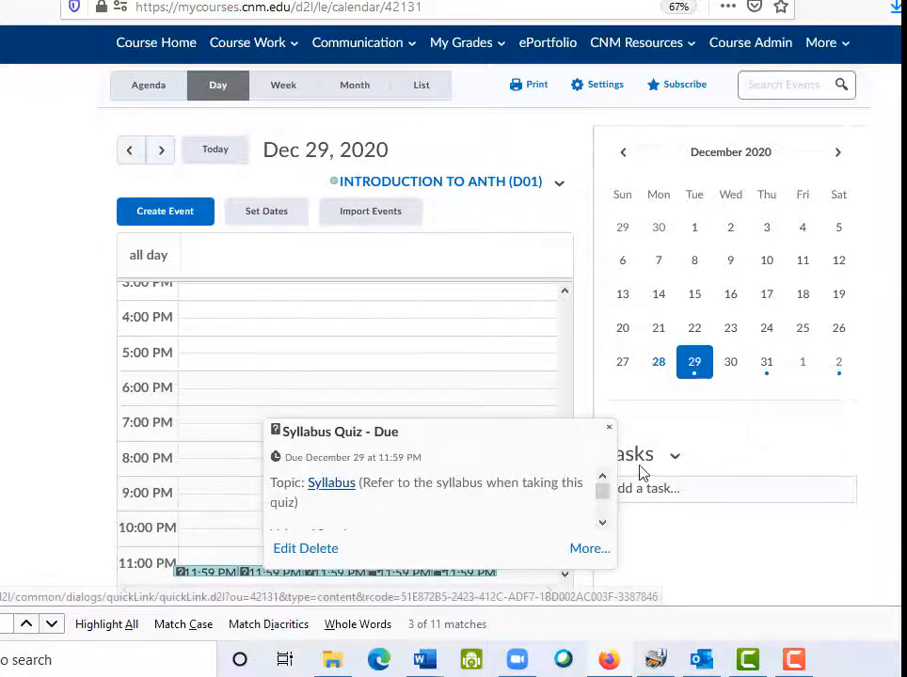
click(606, 429)
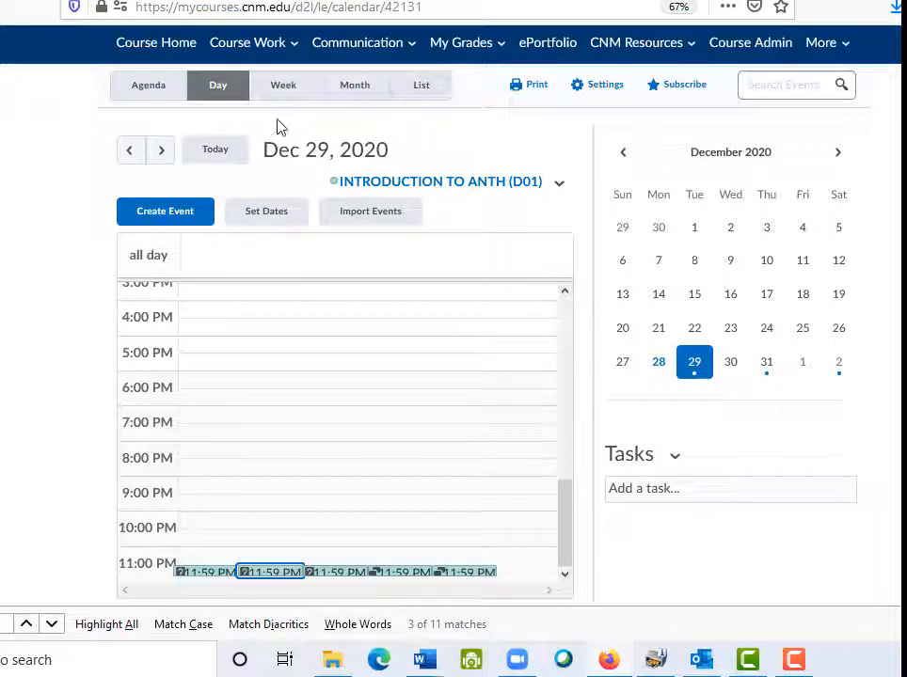
click(281, 87)
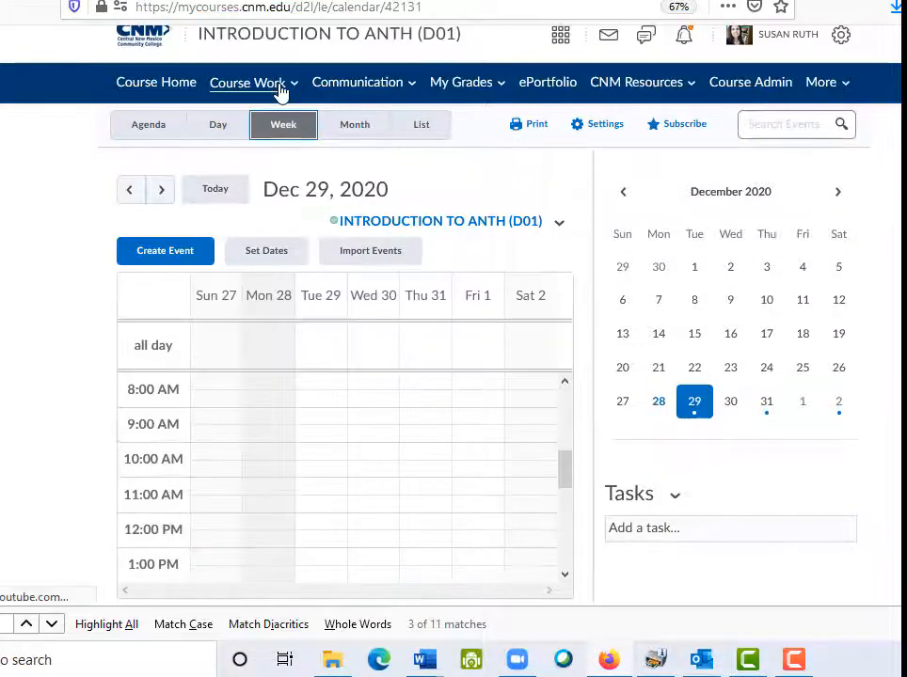
Scroll the week to the 11:59 PM items and switch to the December 2020 Month view
drag(567, 462, 567, 583)
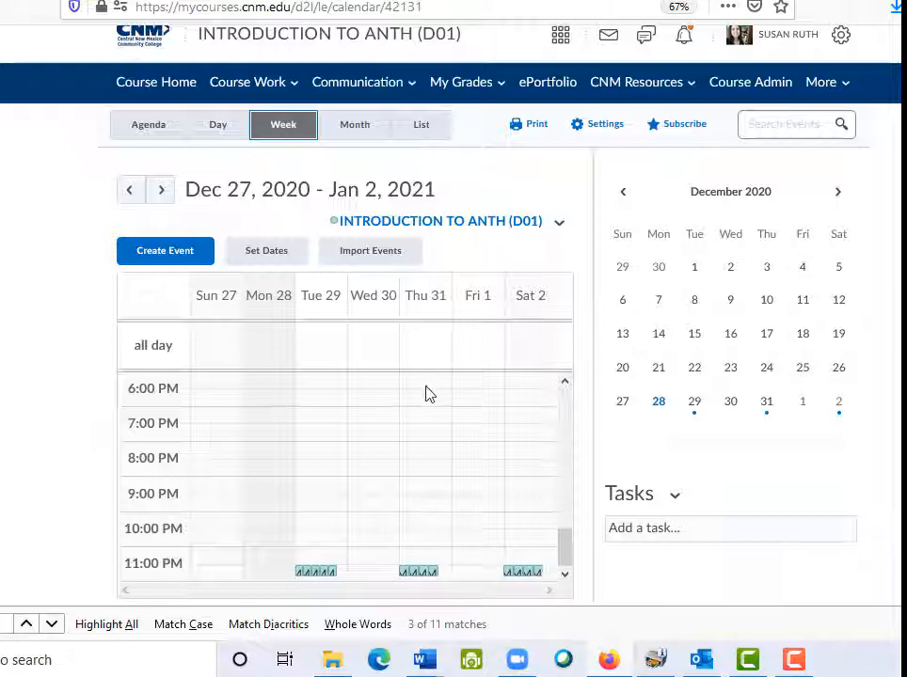
click(350, 131)
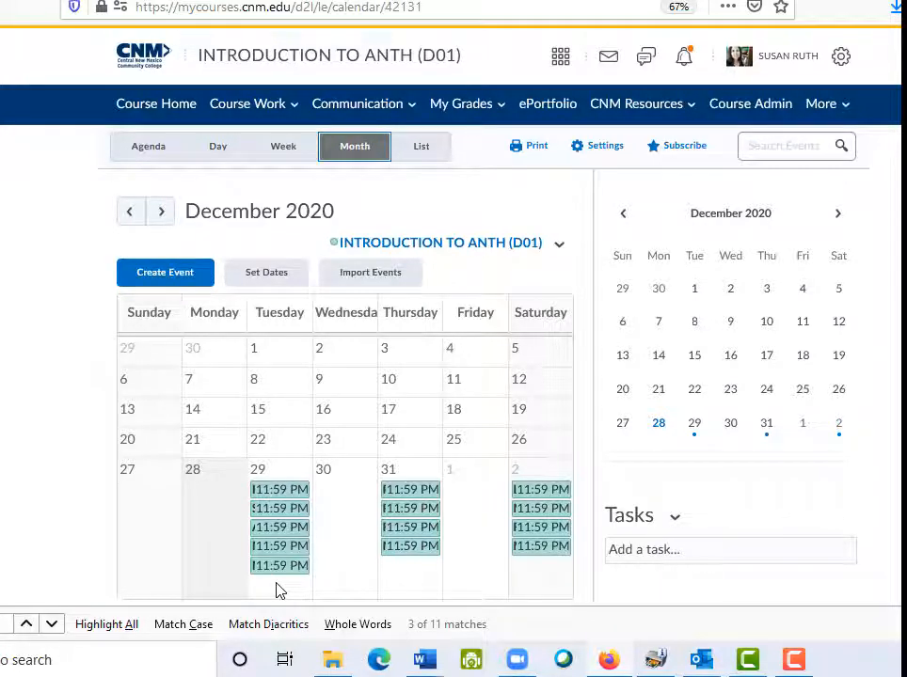
View the December 31 Pursuit of Food Quiz, Film Response 1 and Module 3 Foragers popups
click(426, 507)
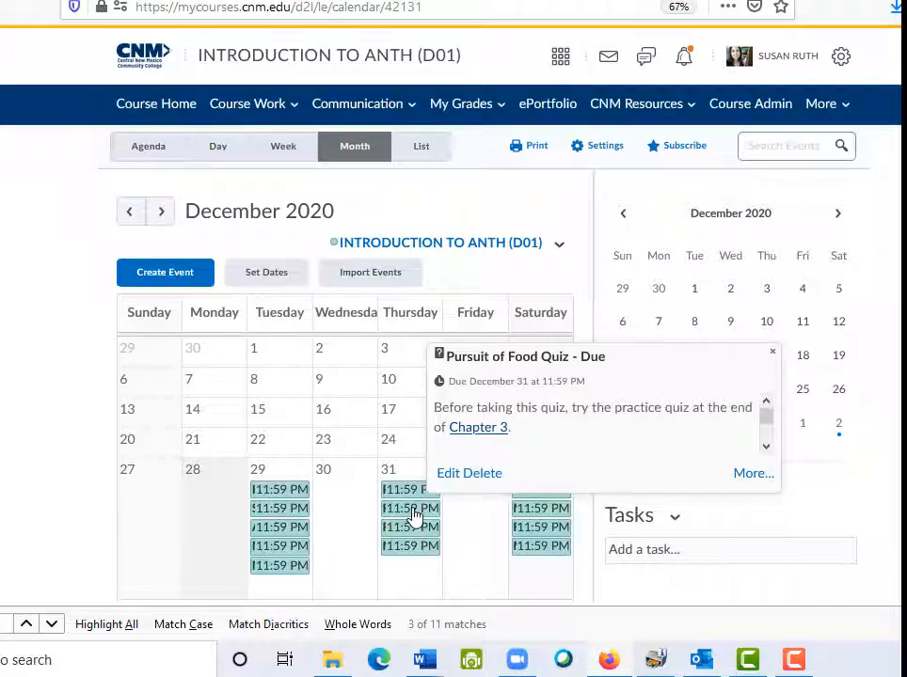
click(406, 530)
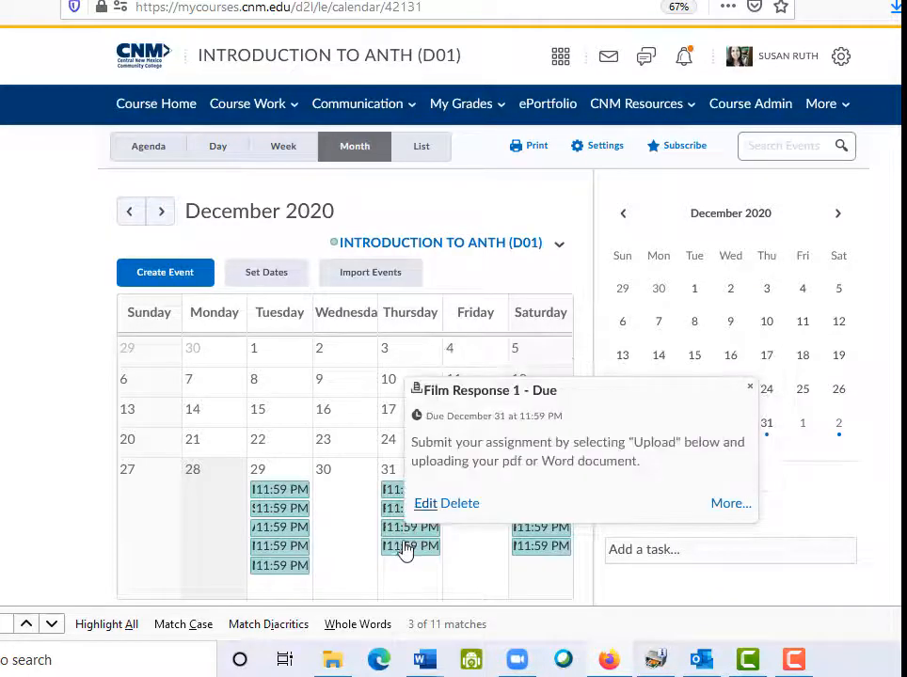
click(406, 551)
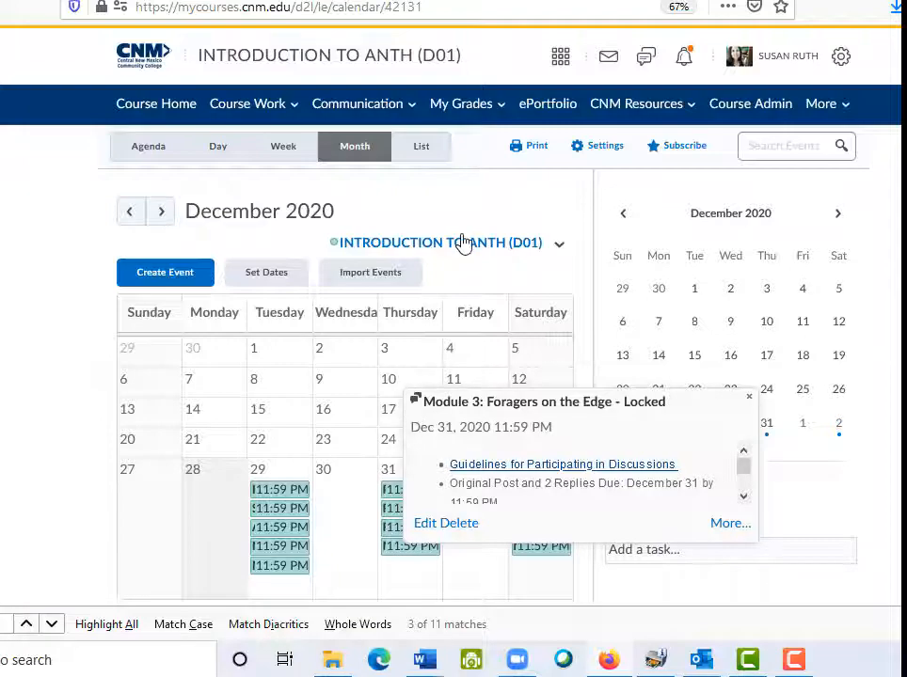
Show the calendar as a List of 25 upcoming events
click(421, 149)
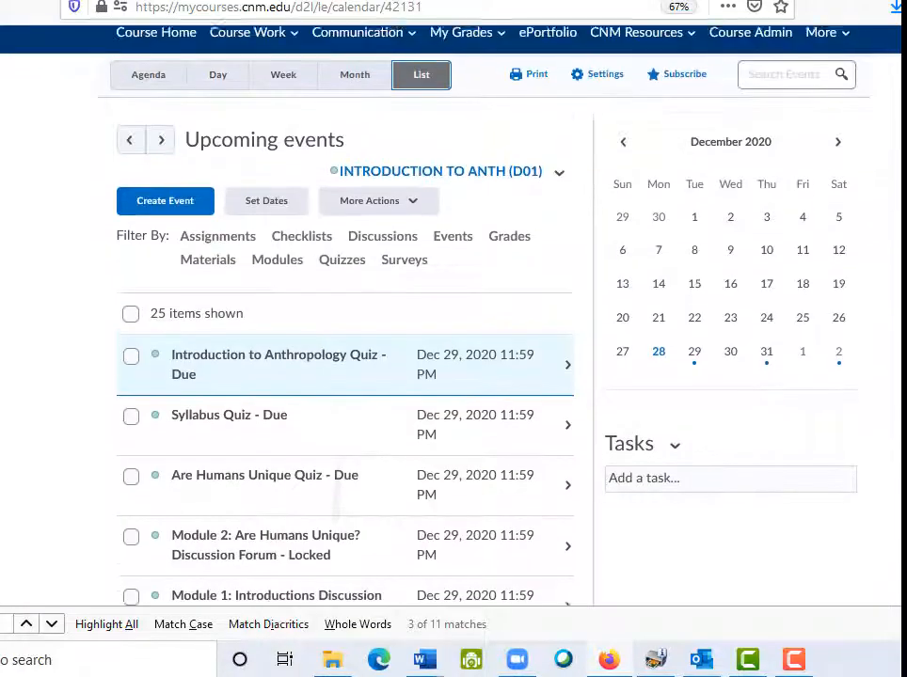
click(412, 94)
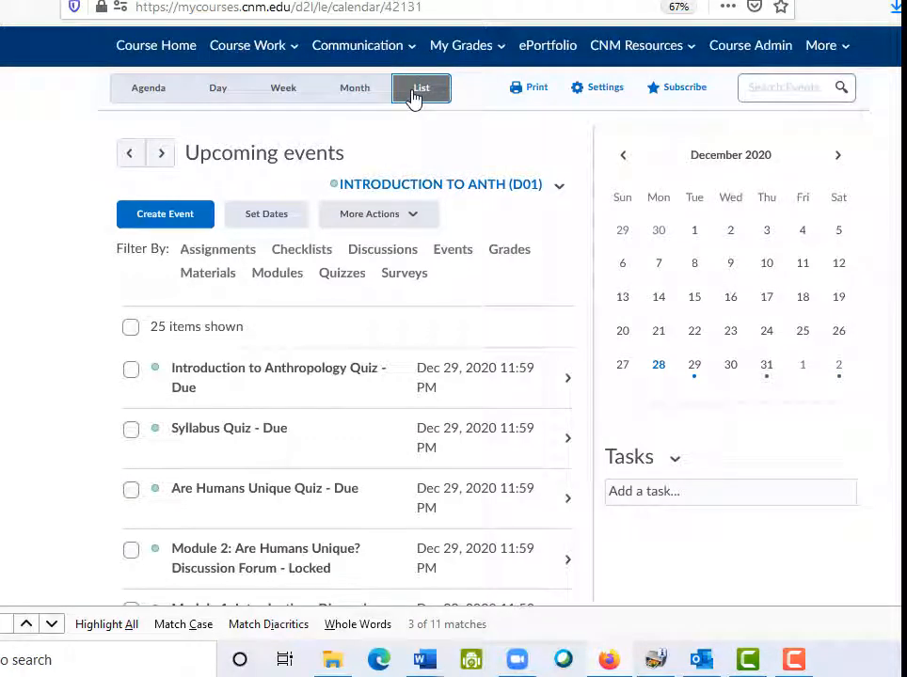
click(254, 54)
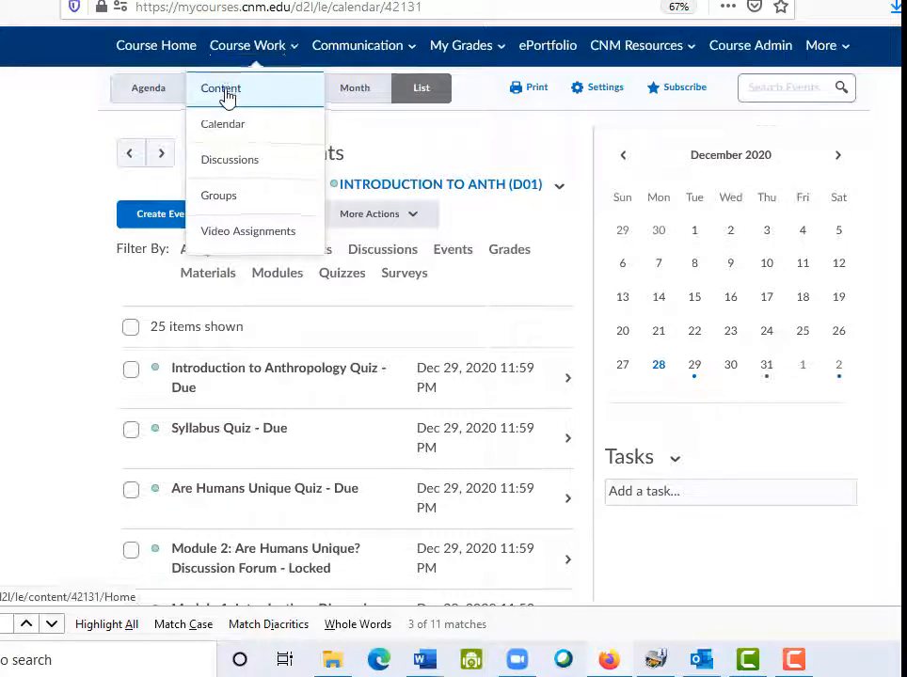
Visit the course Content page, then go to the Discussions list via Course Work
click(224, 94)
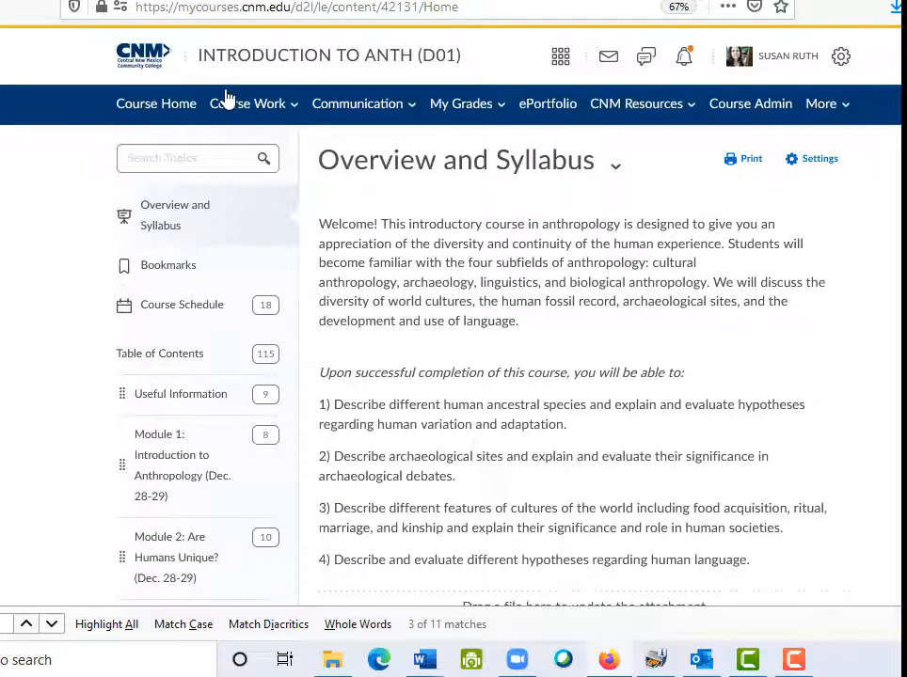
click(231, 102)
click(230, 219)
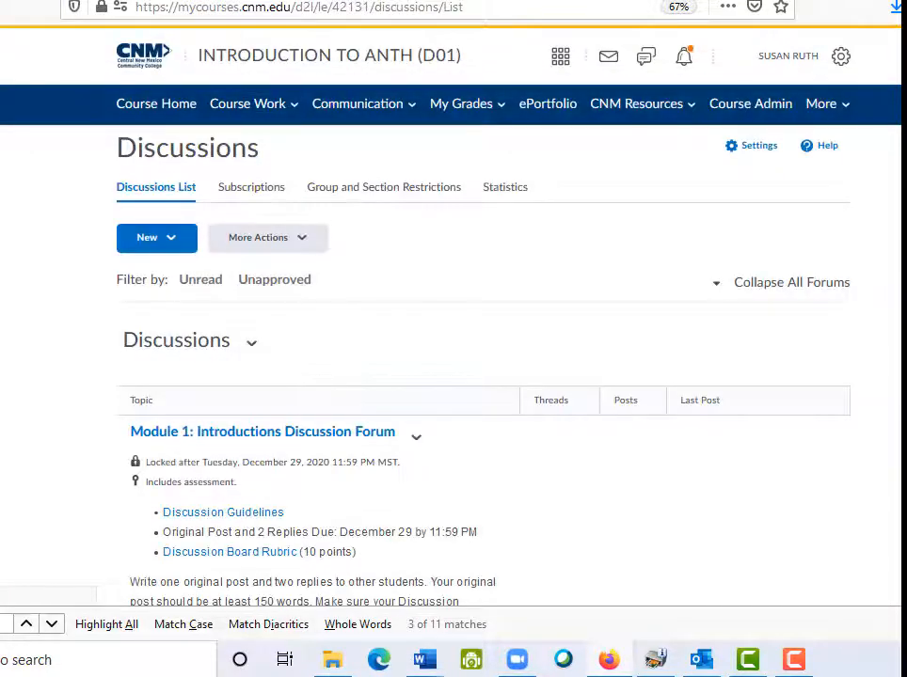
Scroll the Discussions list to the Module 3: Foragers on the Edge topic's dropdown
scroll(451, 339, down, 2)
scroll(452, 338, down, 2)
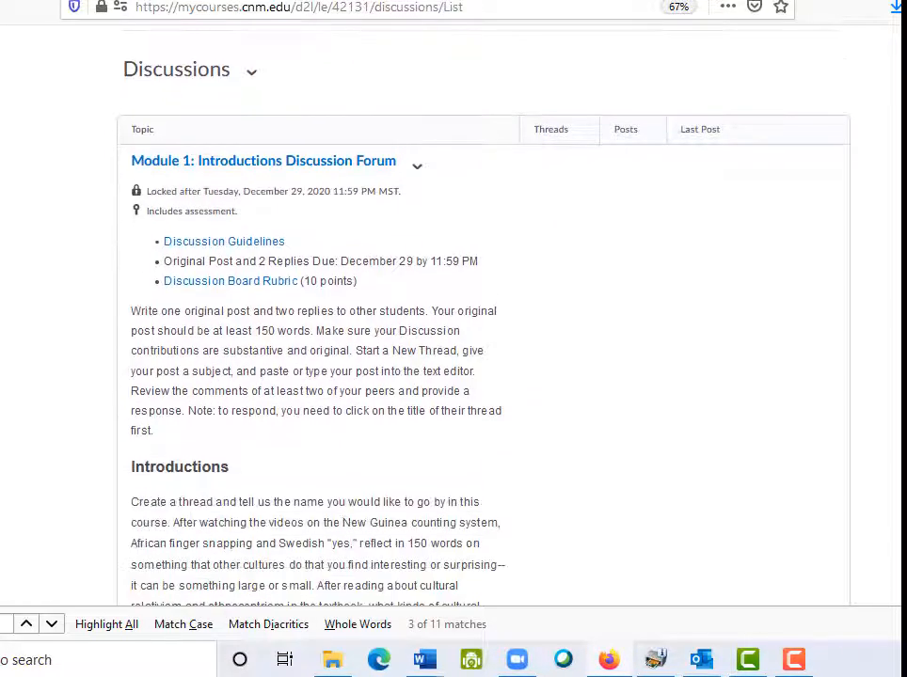
scroll(451, 338, down, 20)
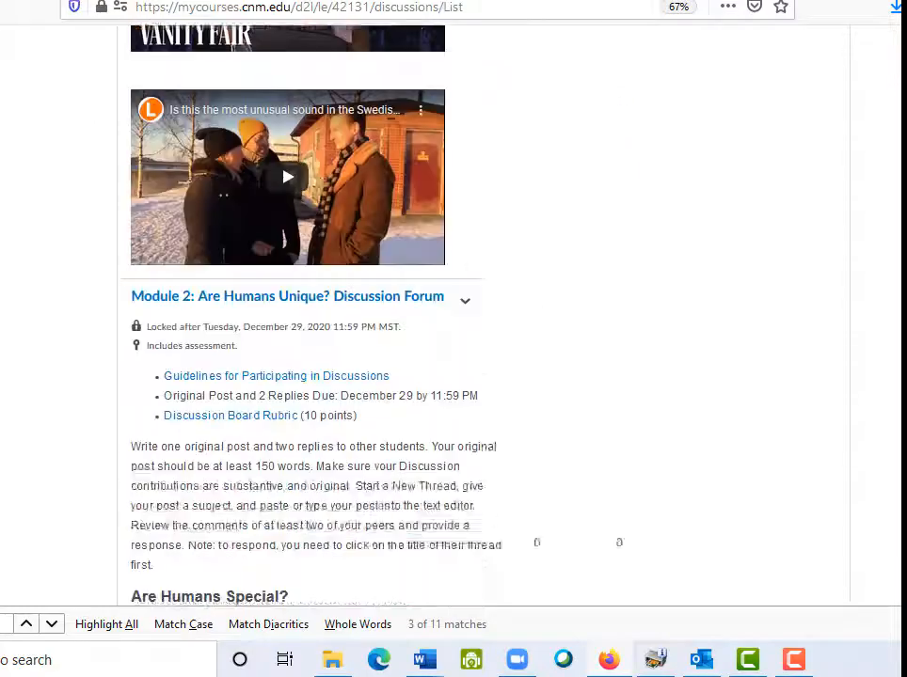
scroll(451, 339, up, 3)
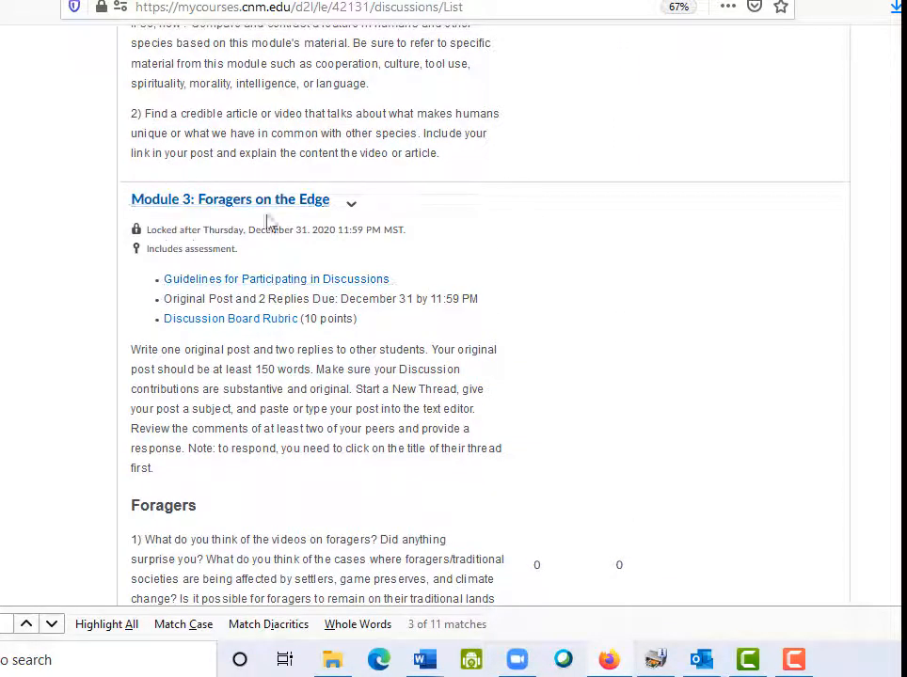
mouse_move(166, 246)
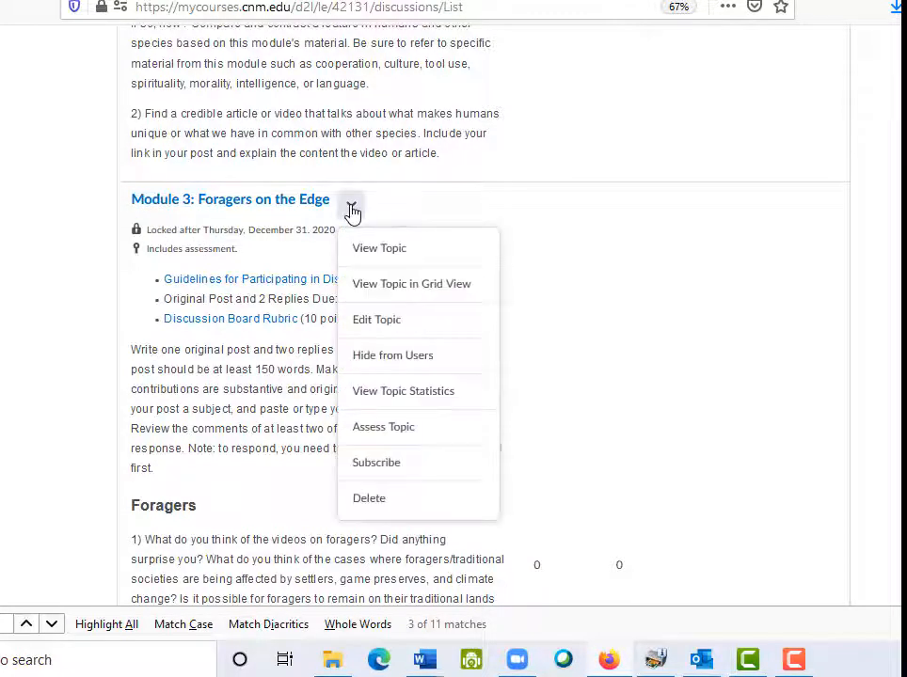
Edit the Module 3 topic's Restrictions, leaving availability Has End Date and Display In Calendar unchecked
click(374, 322)
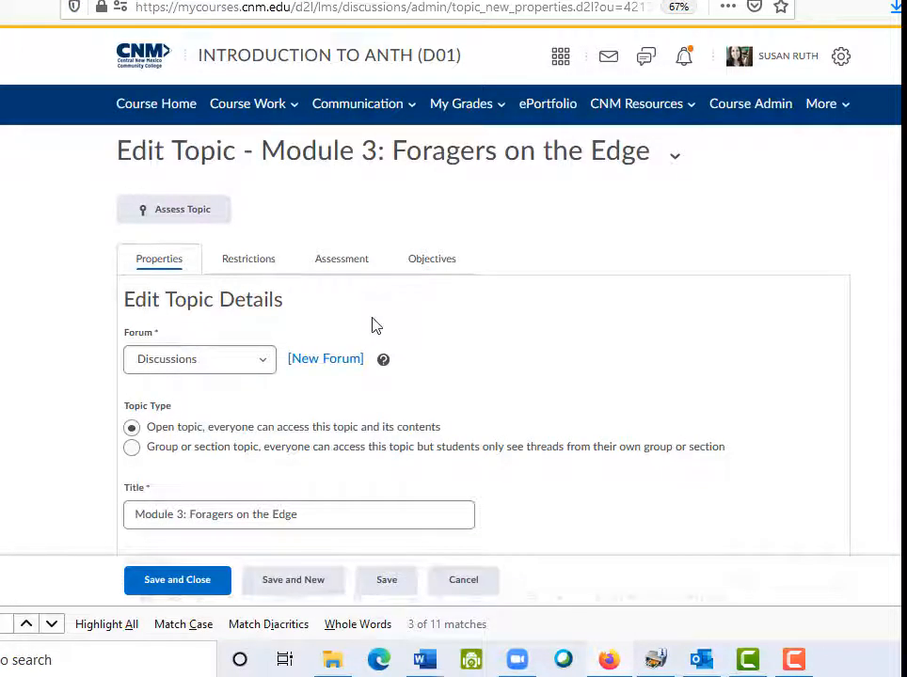
click(251, 264)
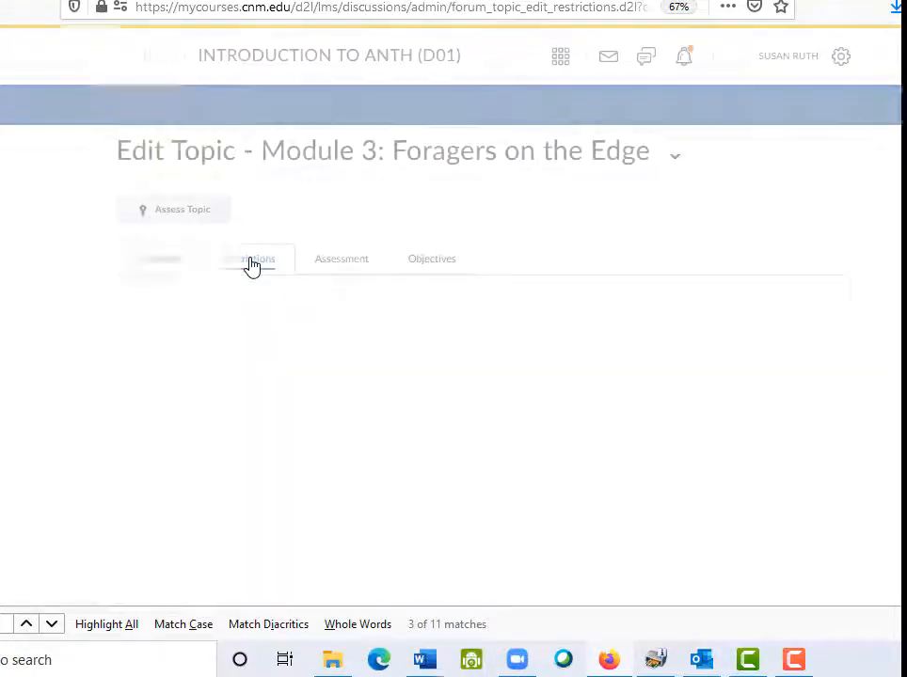
scroll(452, 376, down, 3)
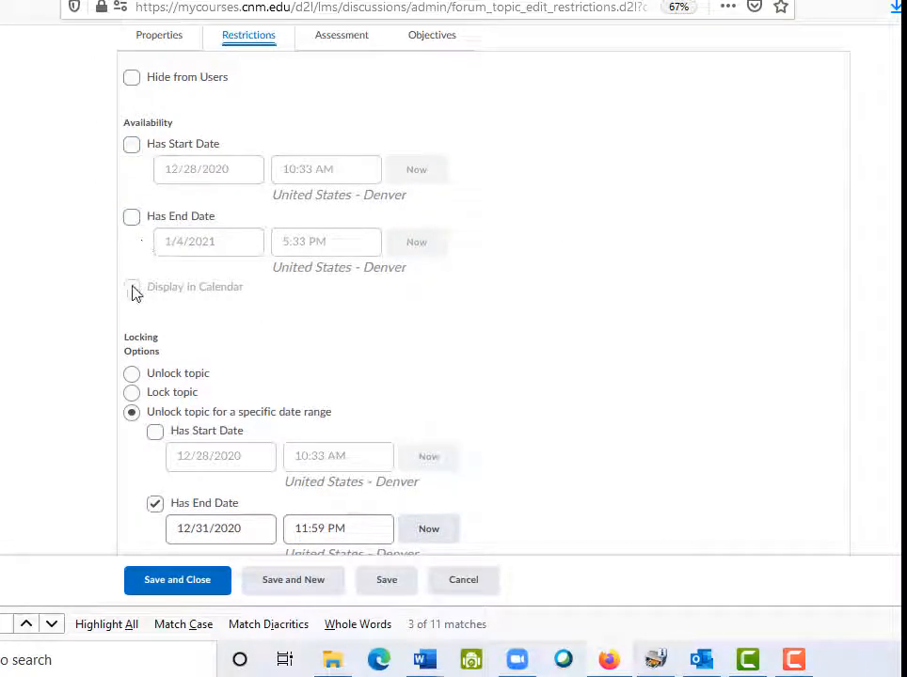
click(132, 219)
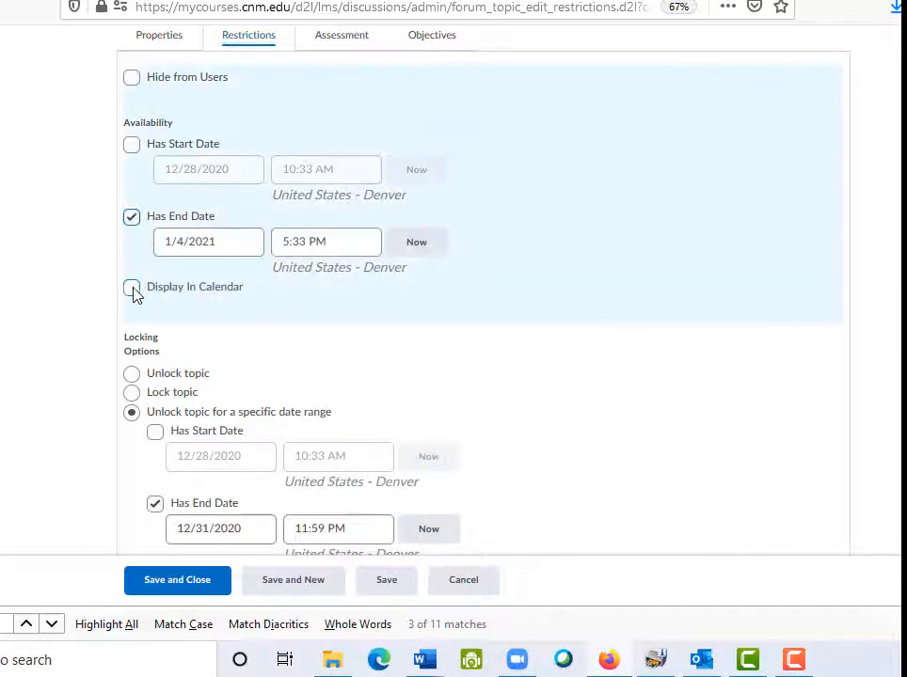
click(133, 293)
click(132, 288)
click(132, 220)
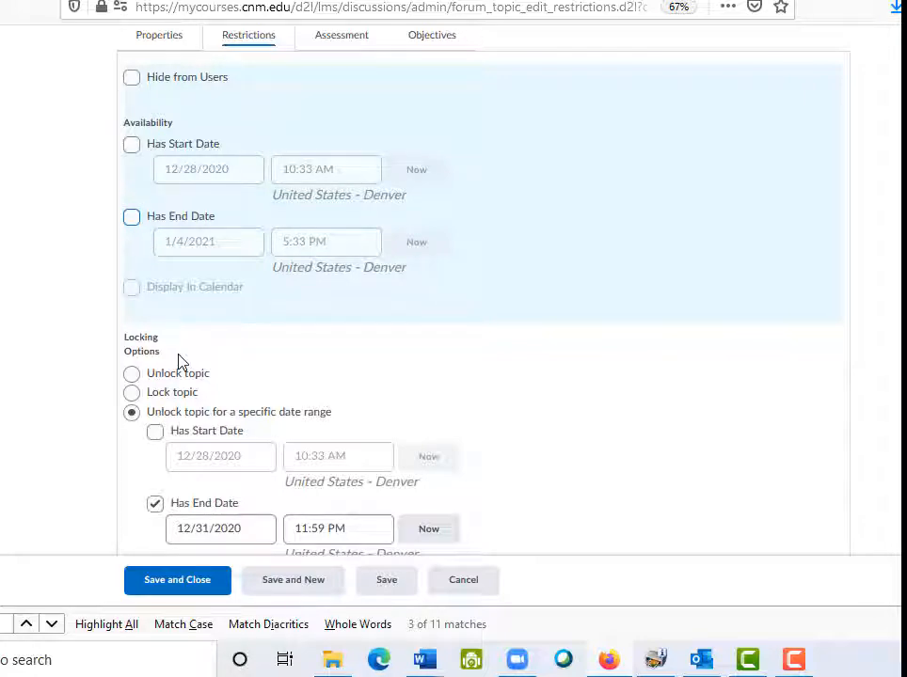
Keep Display in Calendar on for the 12/31/2020 11:59 PM lock date and save
scroll(182, 362, down, 3)
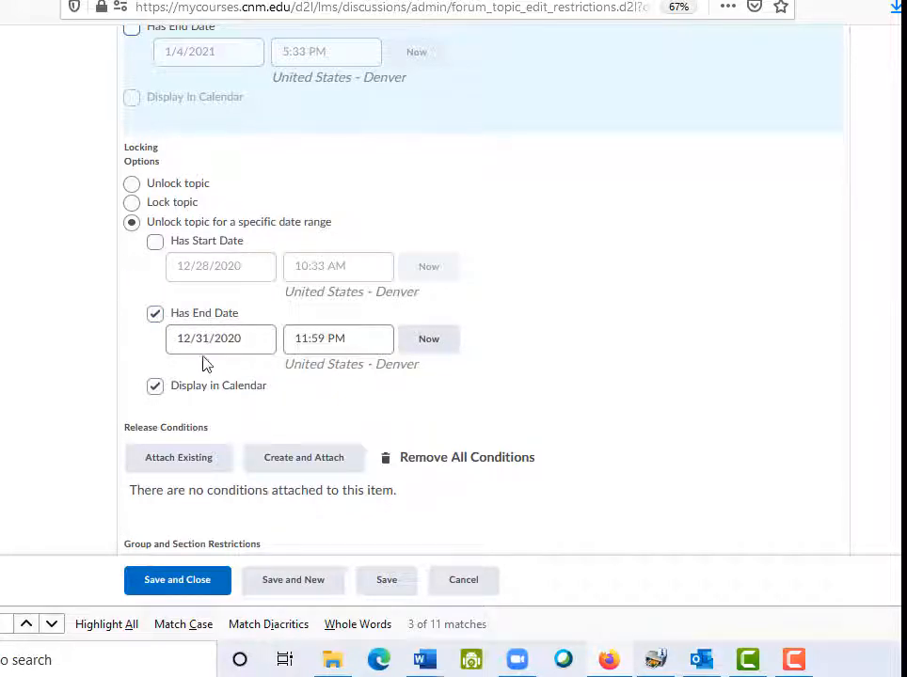
key(ctrl)
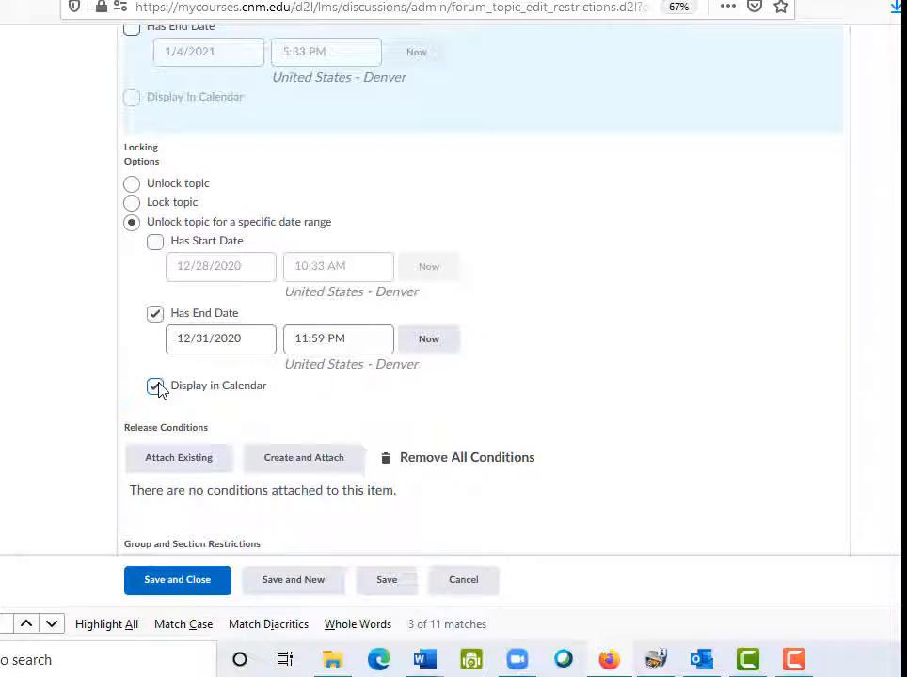
click(386, 579)
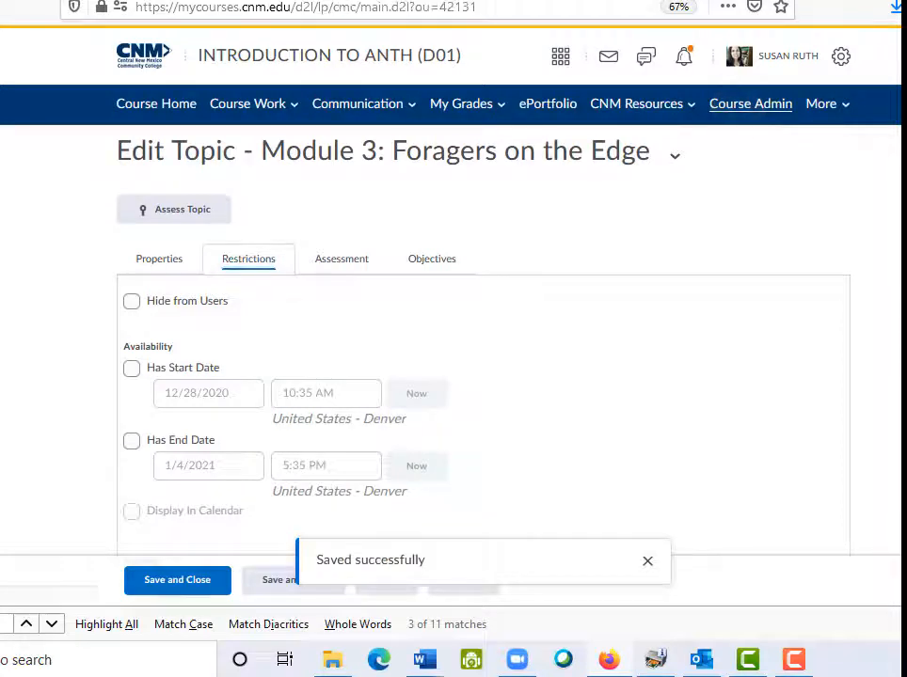
Review the Midterm Exam's Restrictions due date, then cancel back to Manage Quizzes
click(750, 104)
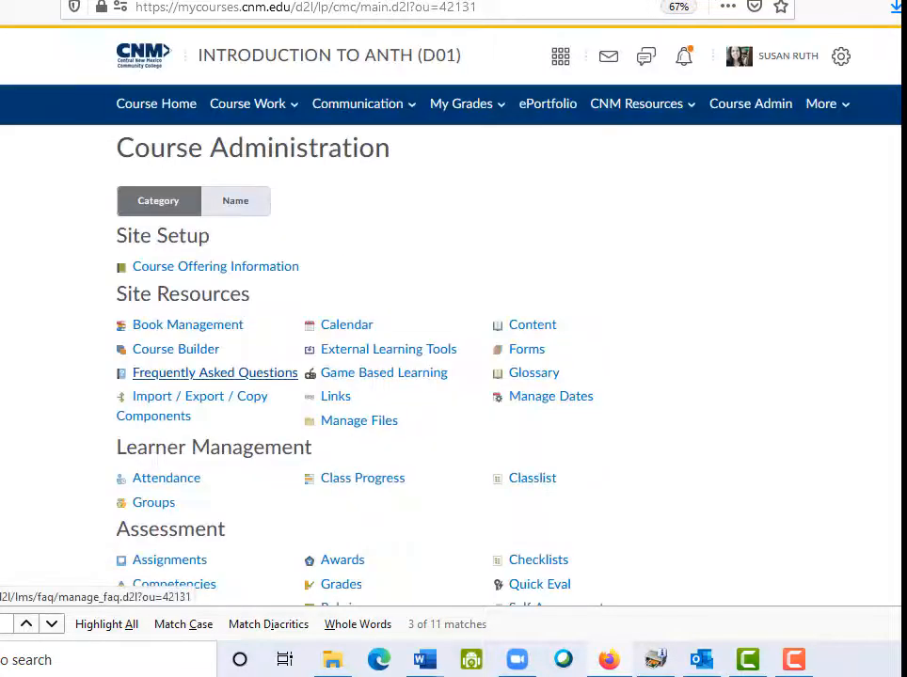
scroll(452, 330, down, 3)
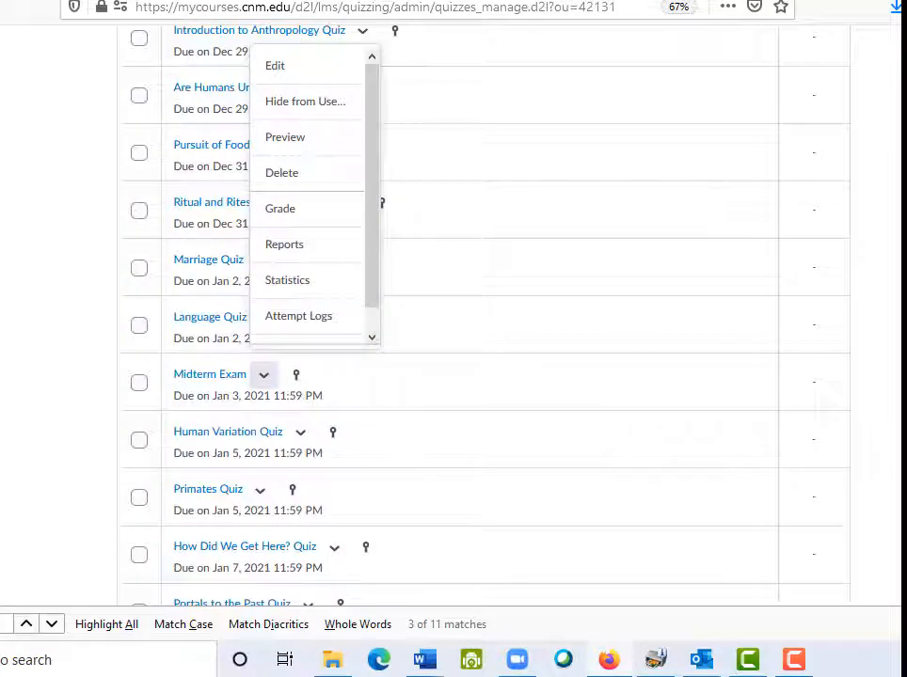
click(274, 65)
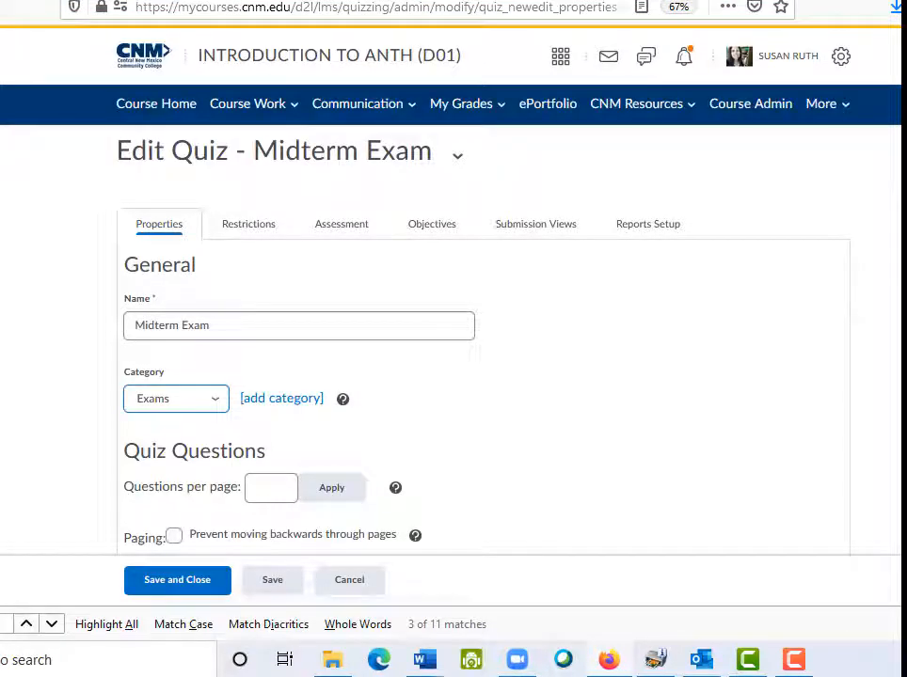
click(241, 227)
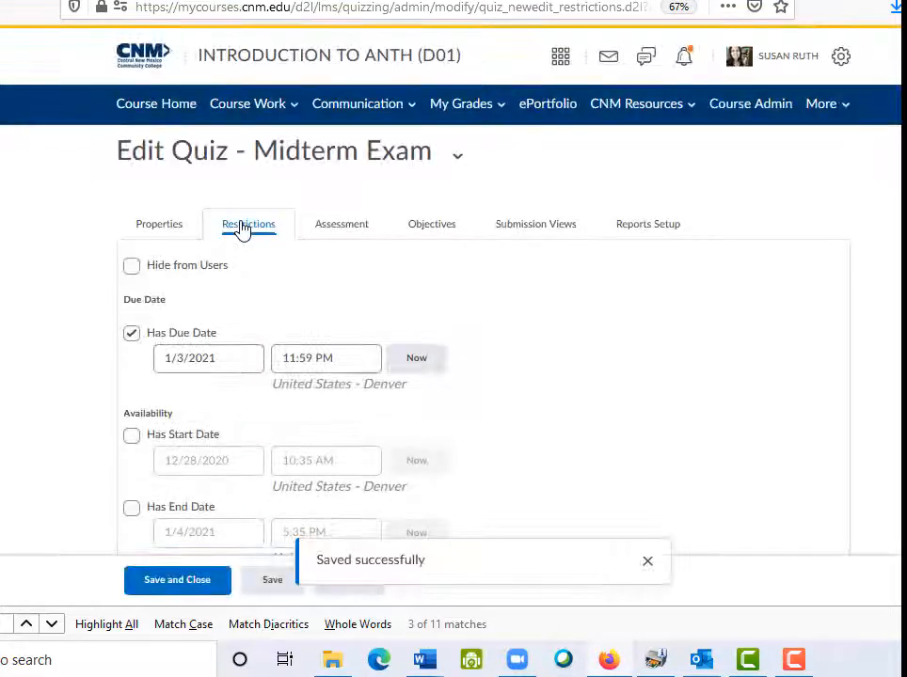
scroll(242, 228, down, 3)
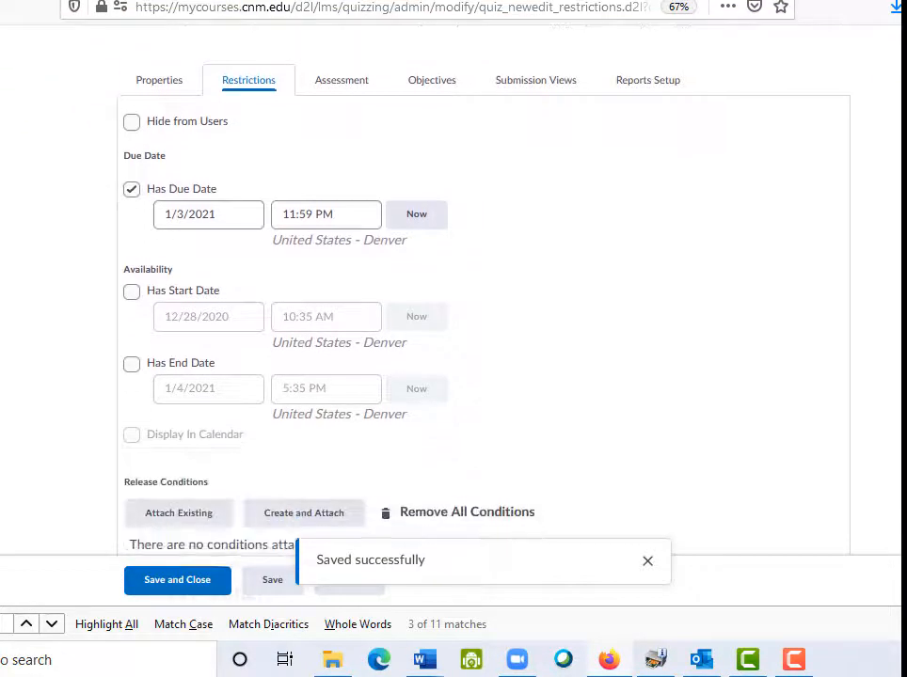
click(192, 214)
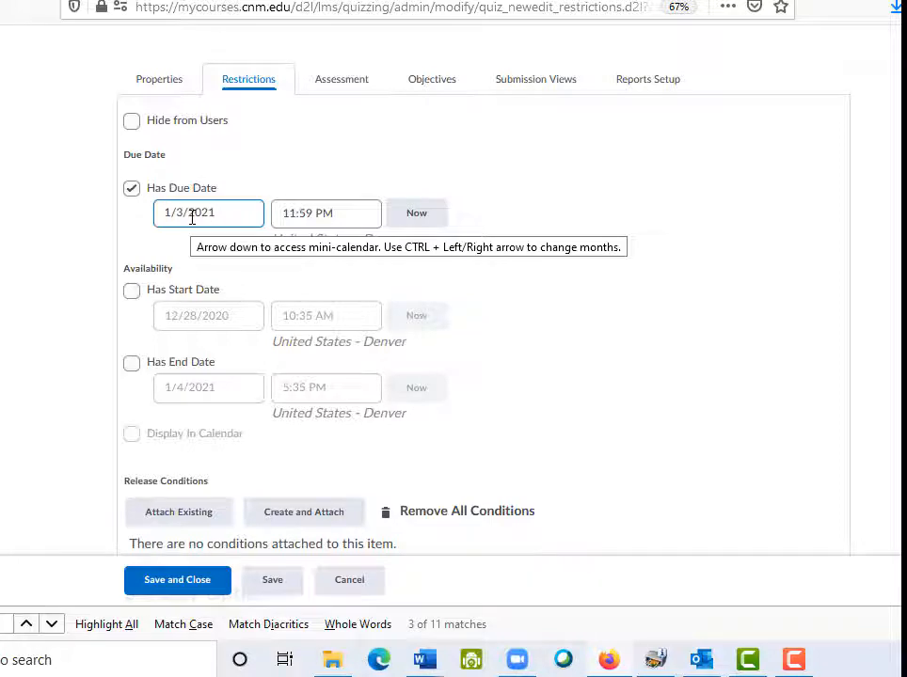
scroll(192, 218, down, 1)
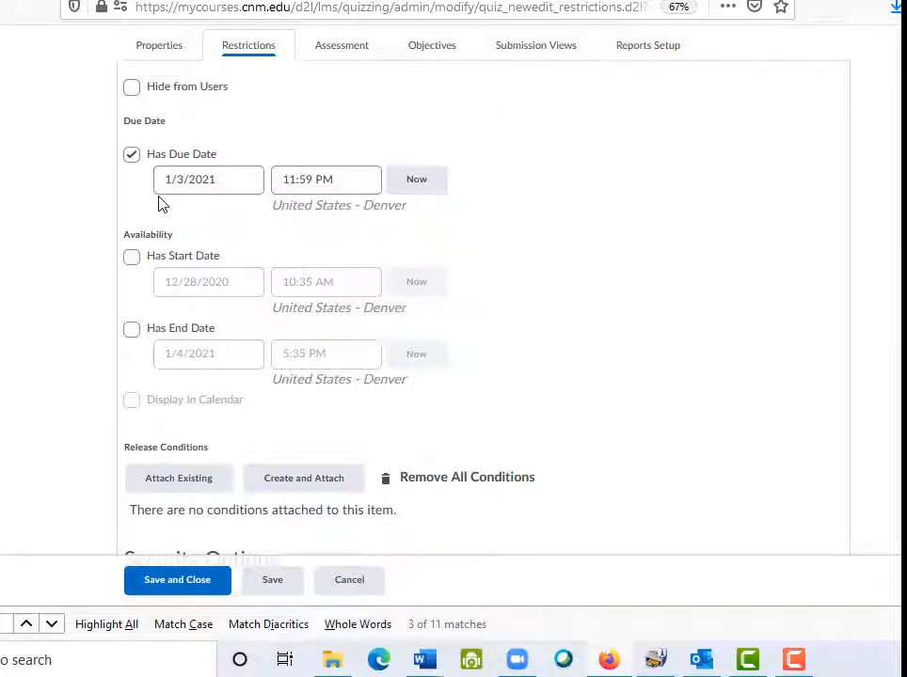
click(350, 583)
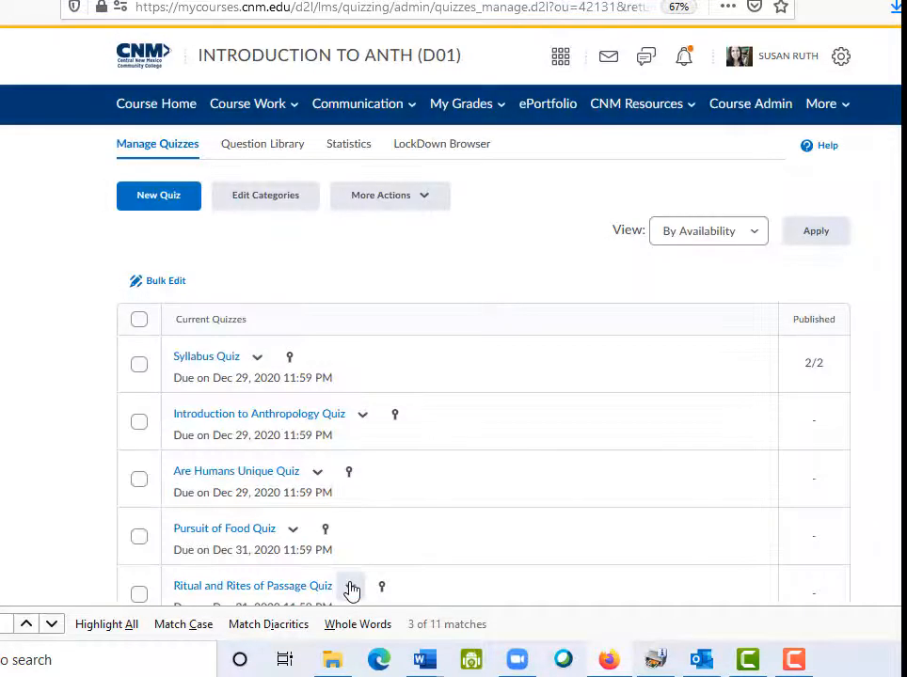
From the course admin tools, open the Film Response 3 assignment for editing
click(751, 103)
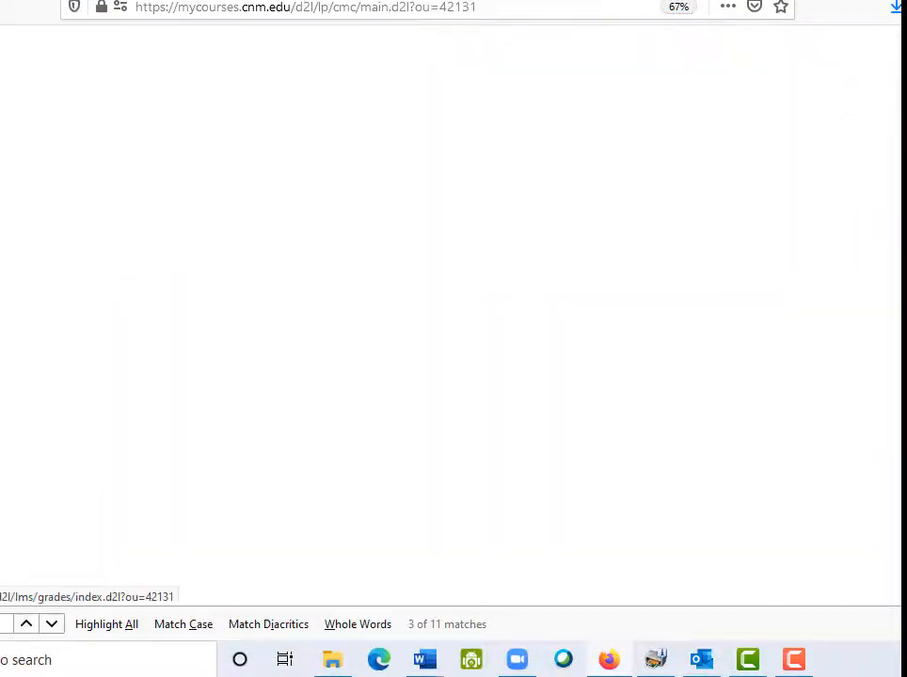
scroll(451, 311, down, 3)
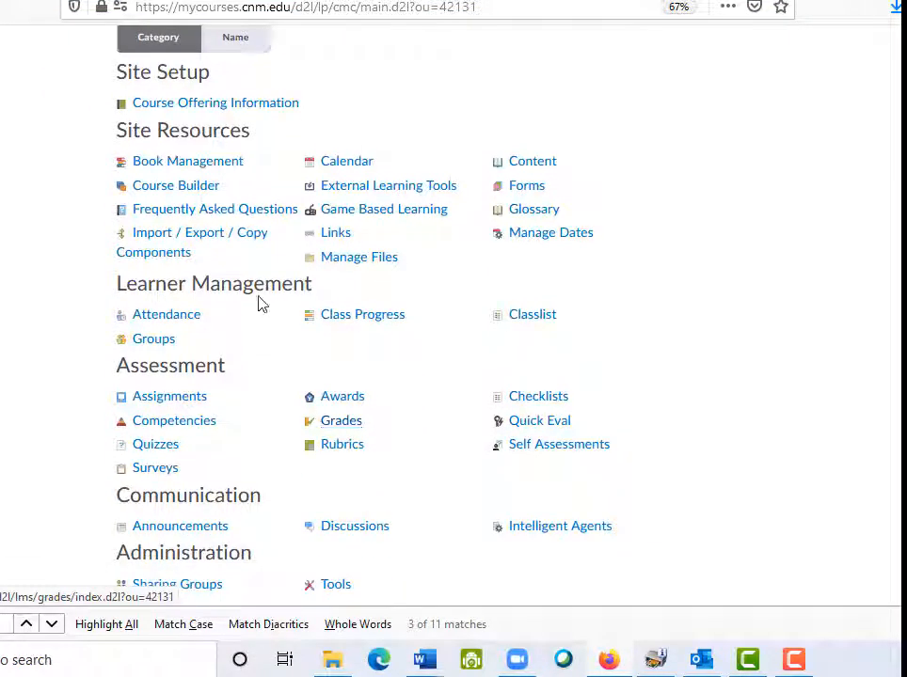
click(158, 399)
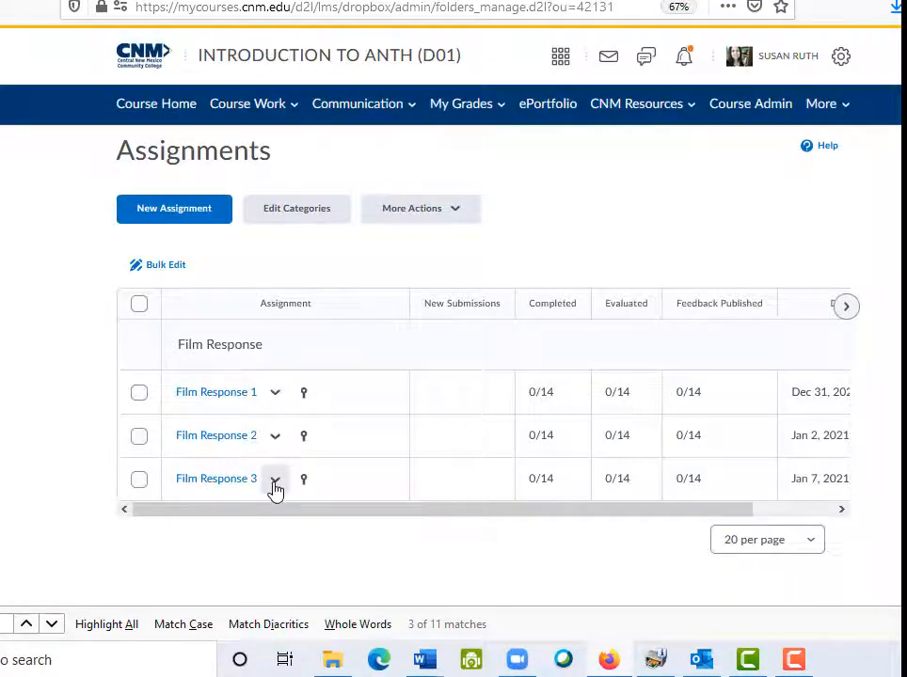
click(274, 483)
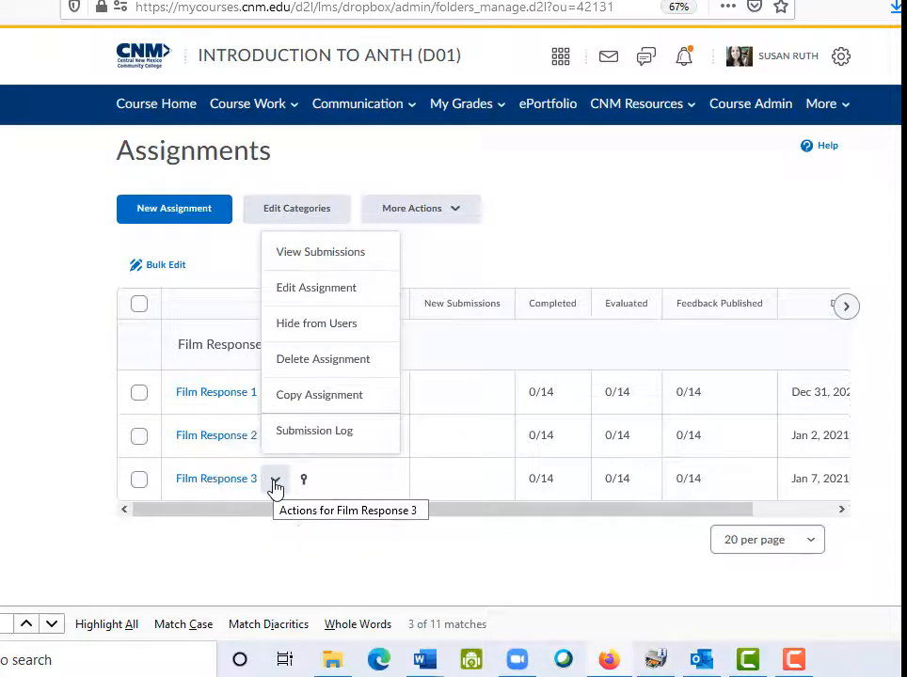
click(318, 287)
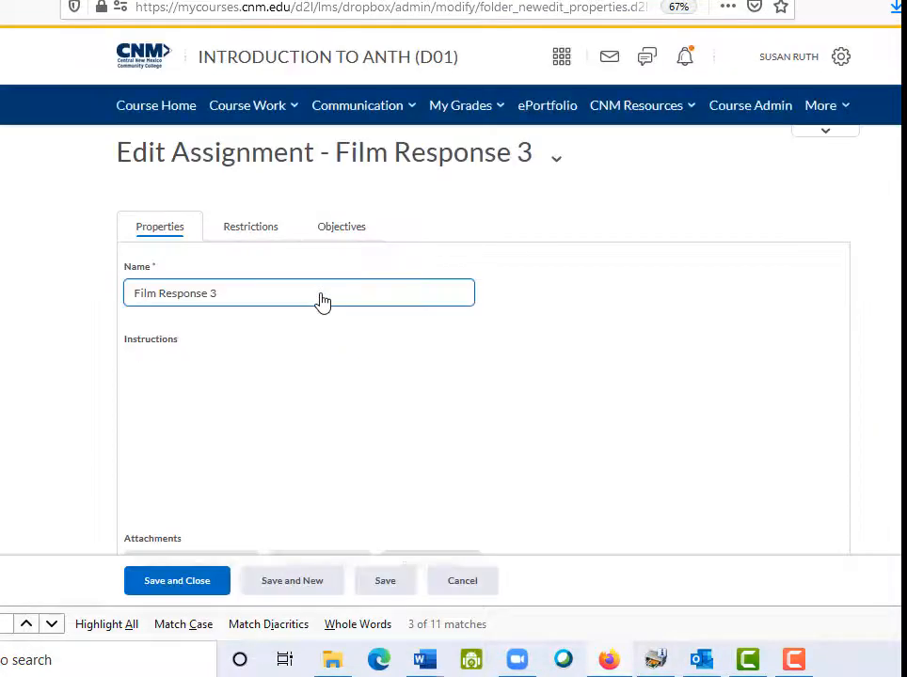
Remove the due date, set the end date to 12/28/2020 at 11:00 AM, and save
click(262, 233)
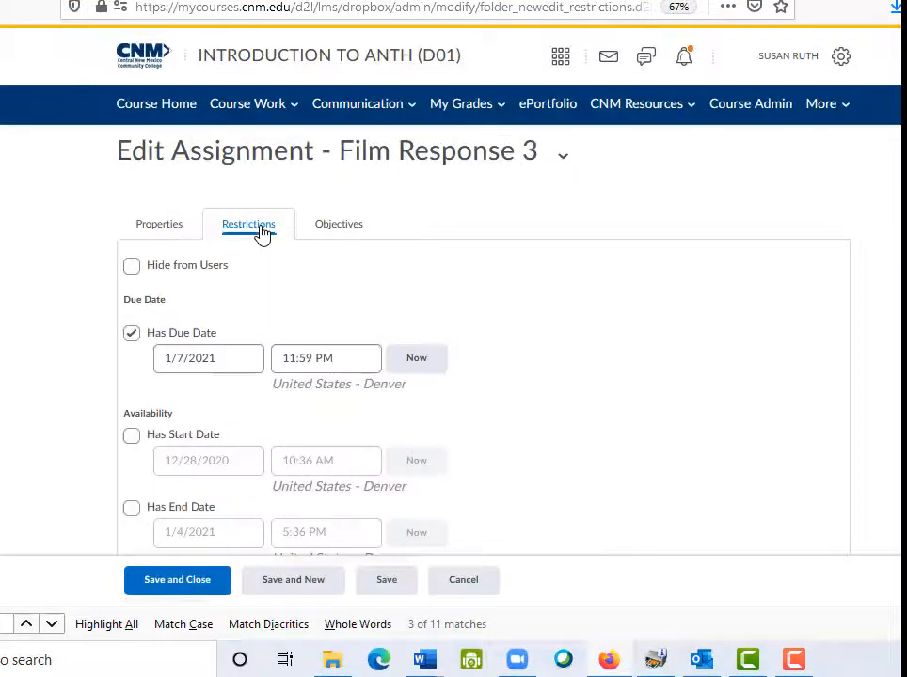
scroll(259, 235, down, 4)
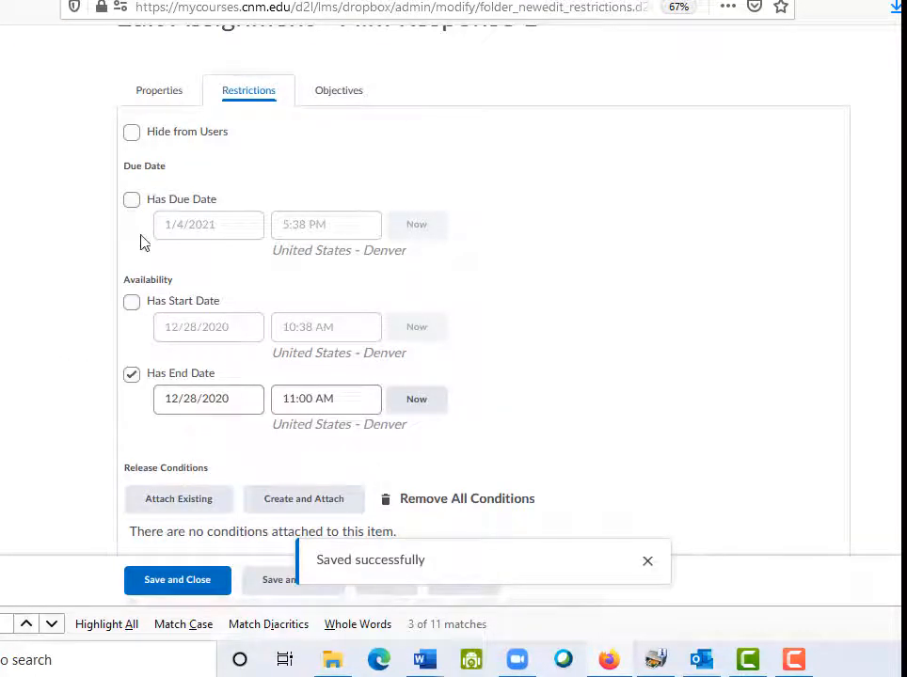
click(131, 200)
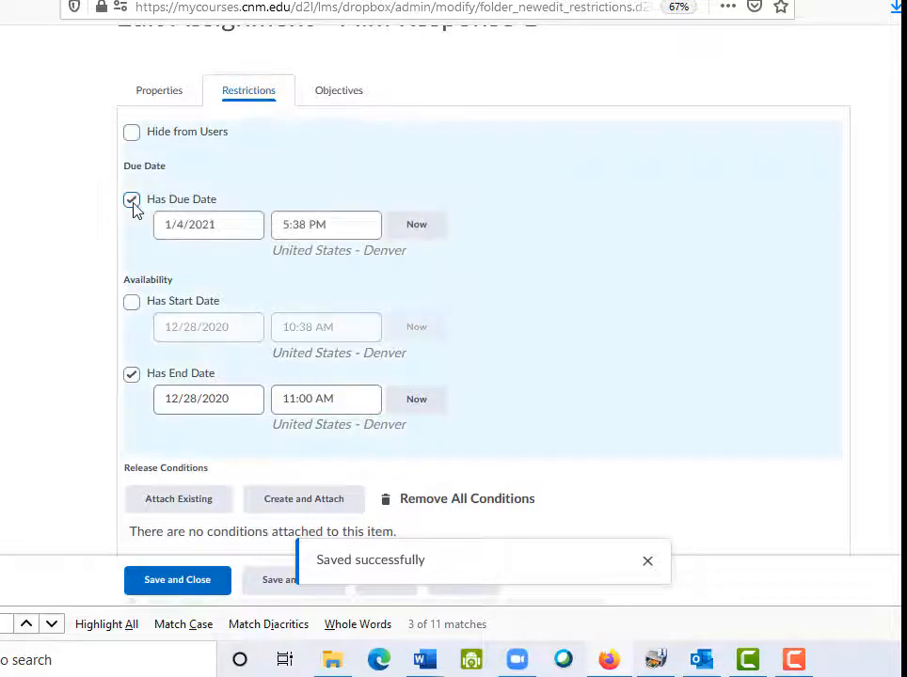
click(132, 377)
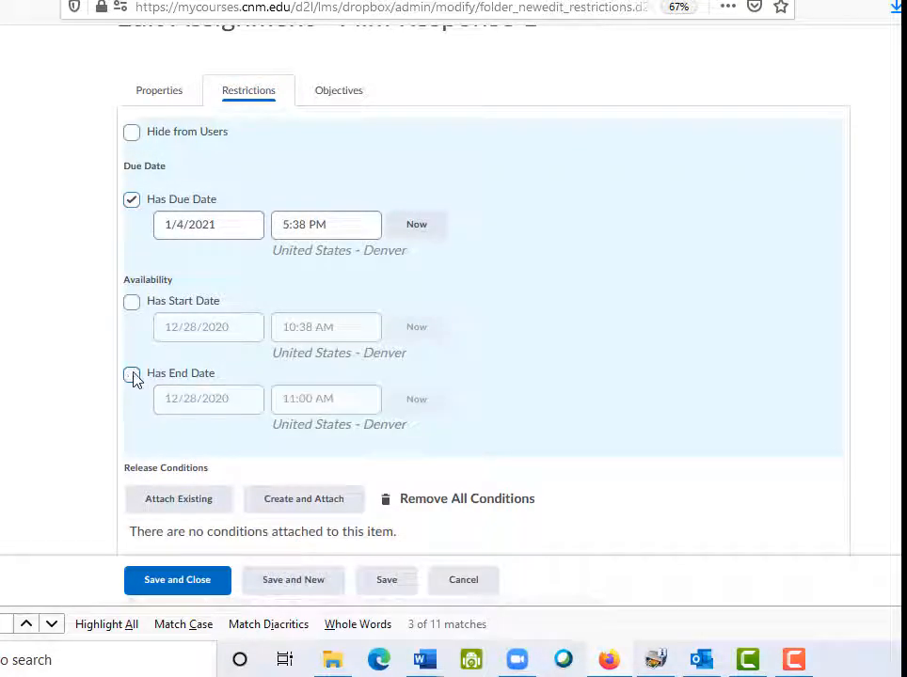
click(133, 201)
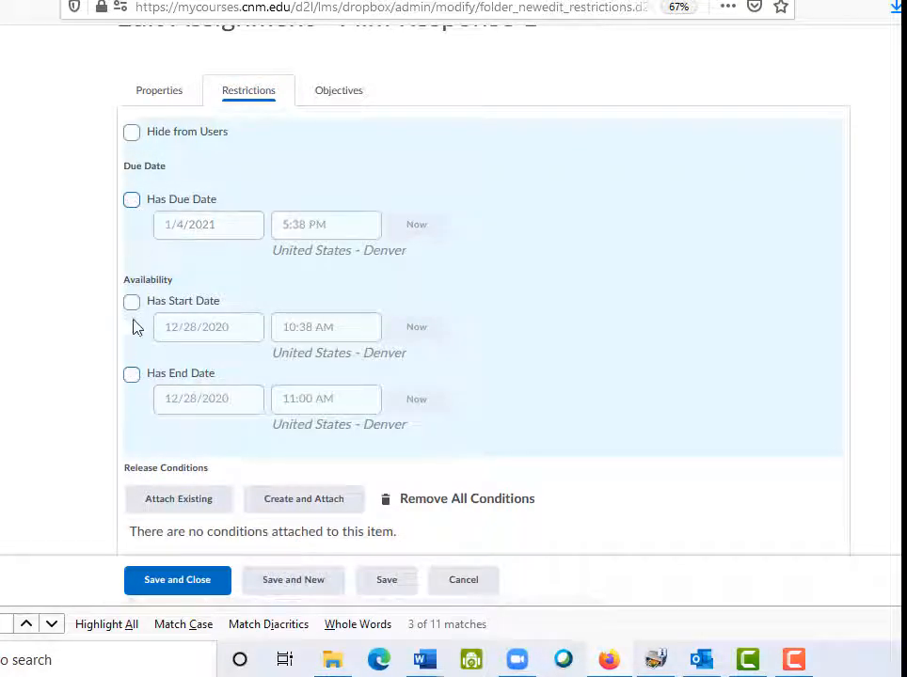
click(131, 375)
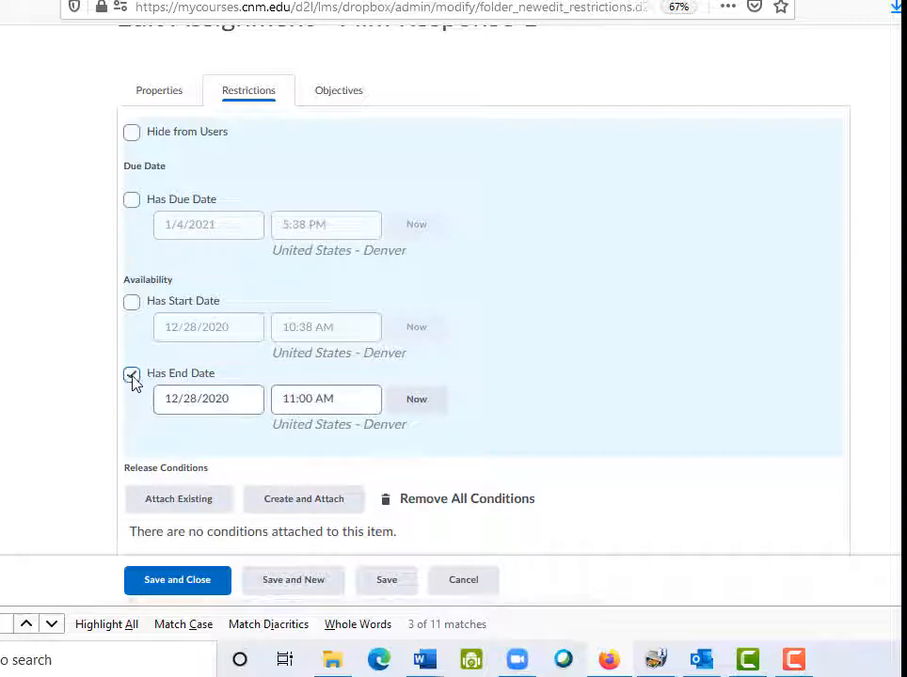
click(415, 405)
drag(313, 398, 272, 398)
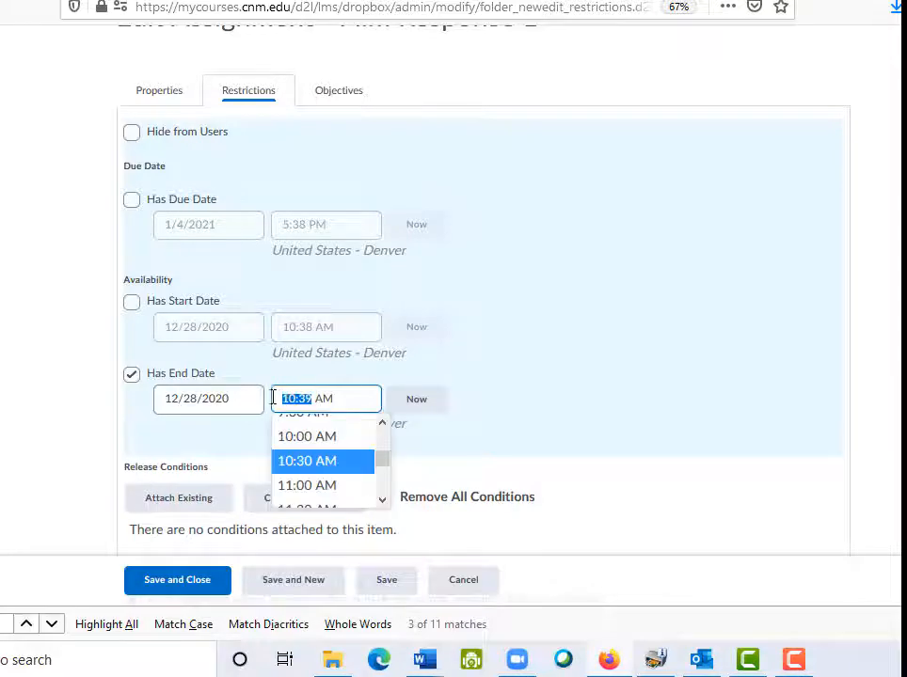
text(11:00)
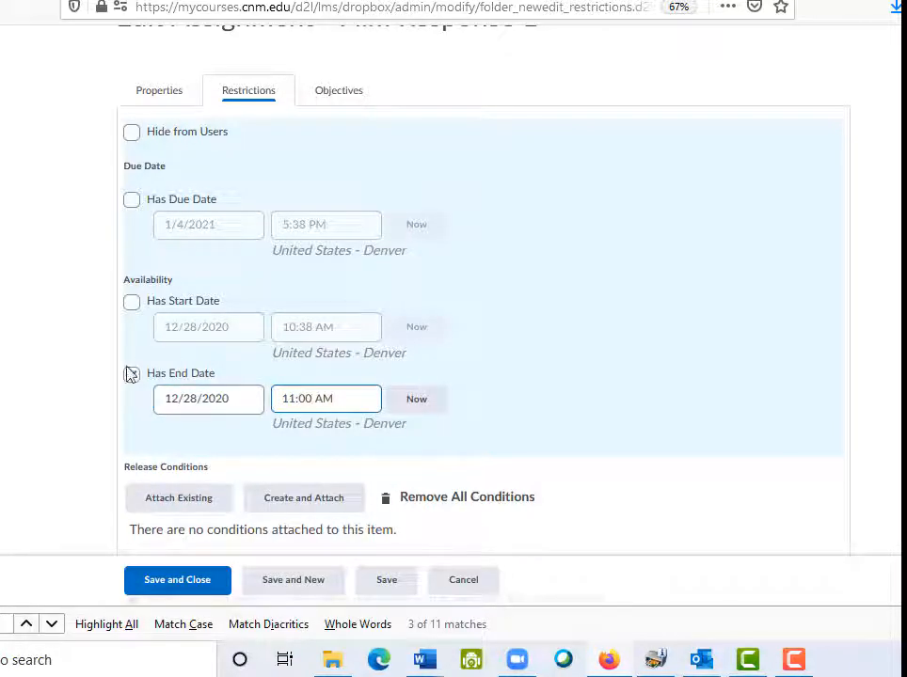
click(178, 583)
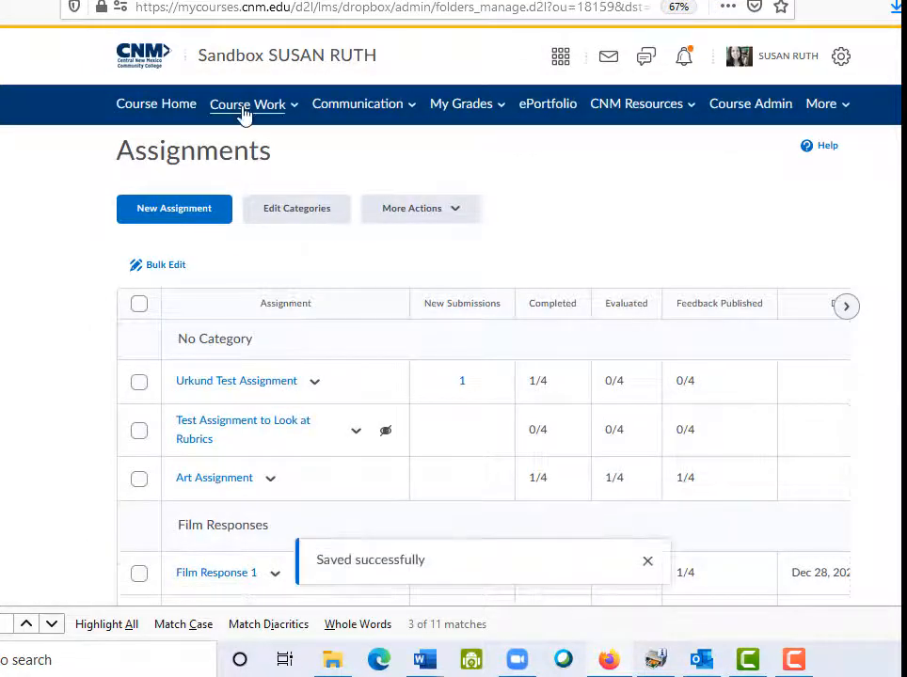
Open the sandbox course calendar and scroll its agenda to find the Film Response 1 Availability Ends entry
click(242, 106)
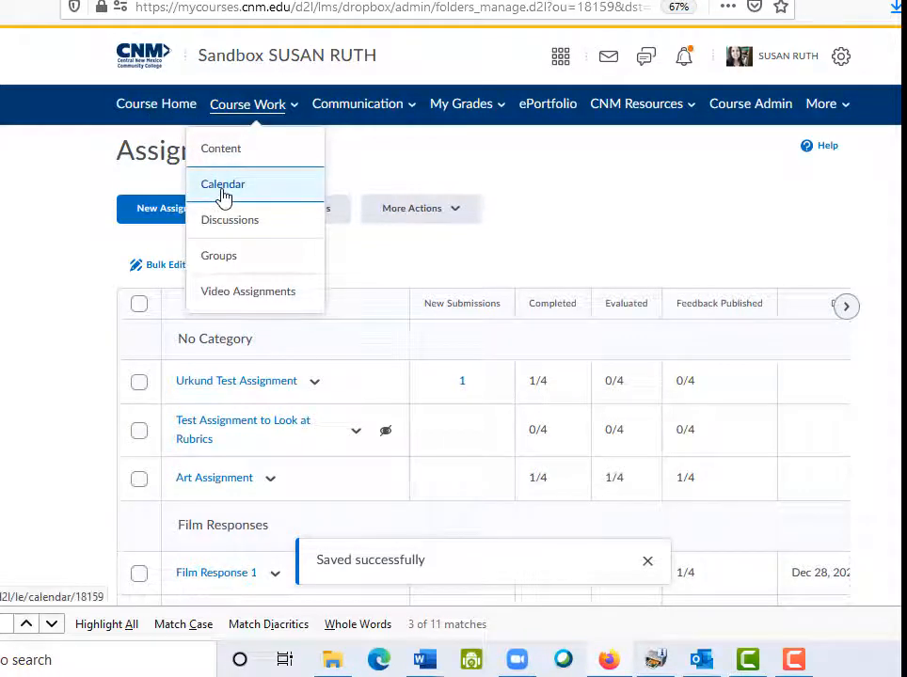
click(223, 188)
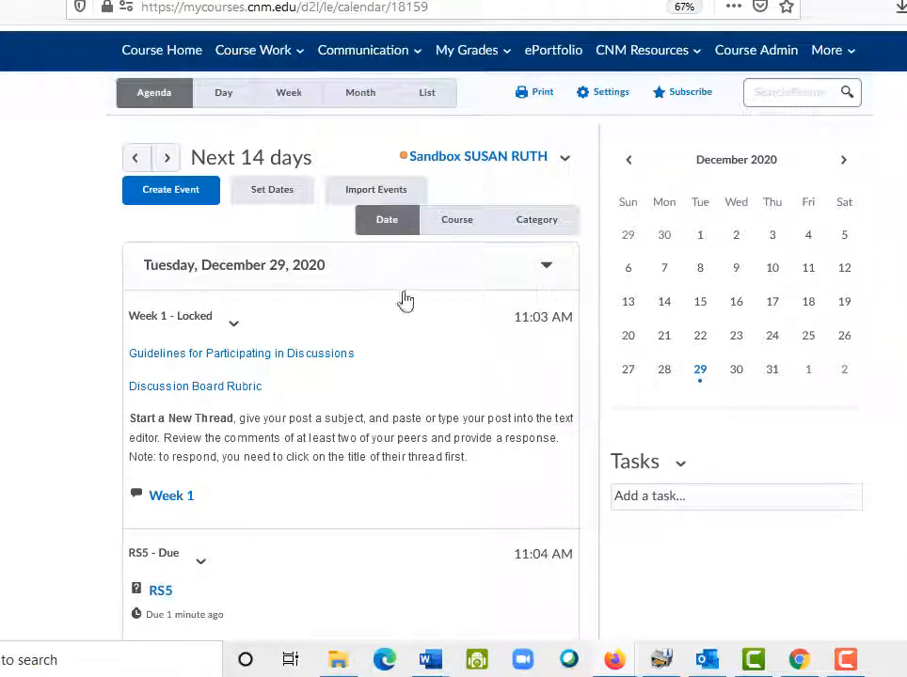
scroll(505, 334, down, 5)
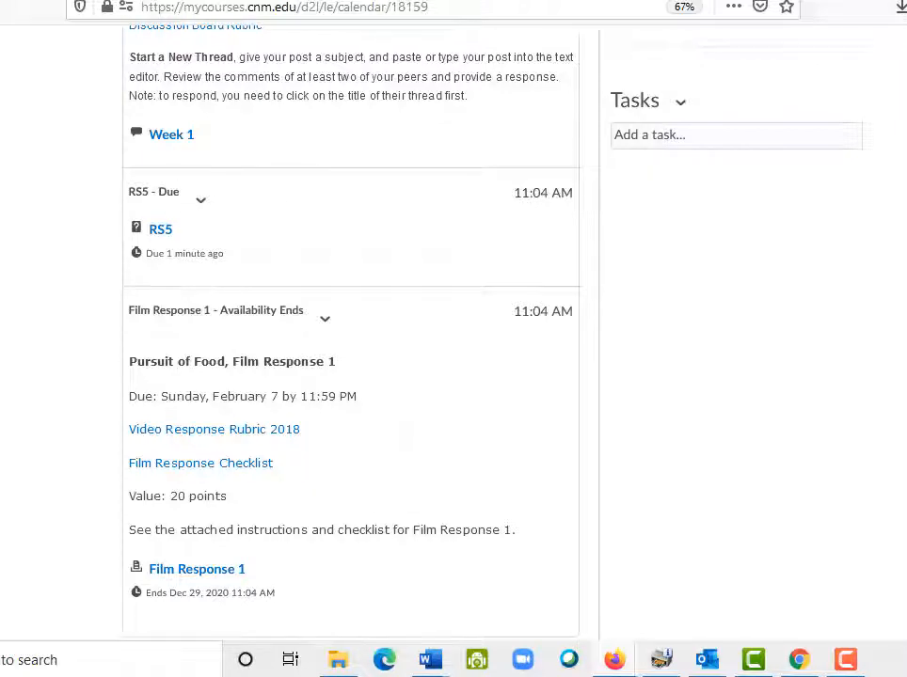
scroll(351, 331, down, 1)
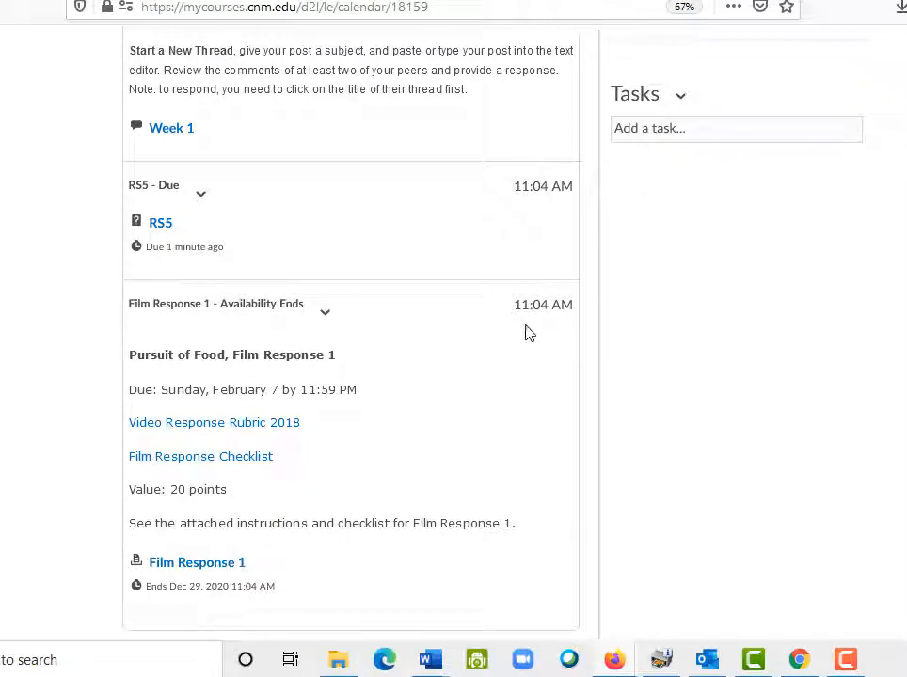
scroll(536, 398, up, 5)
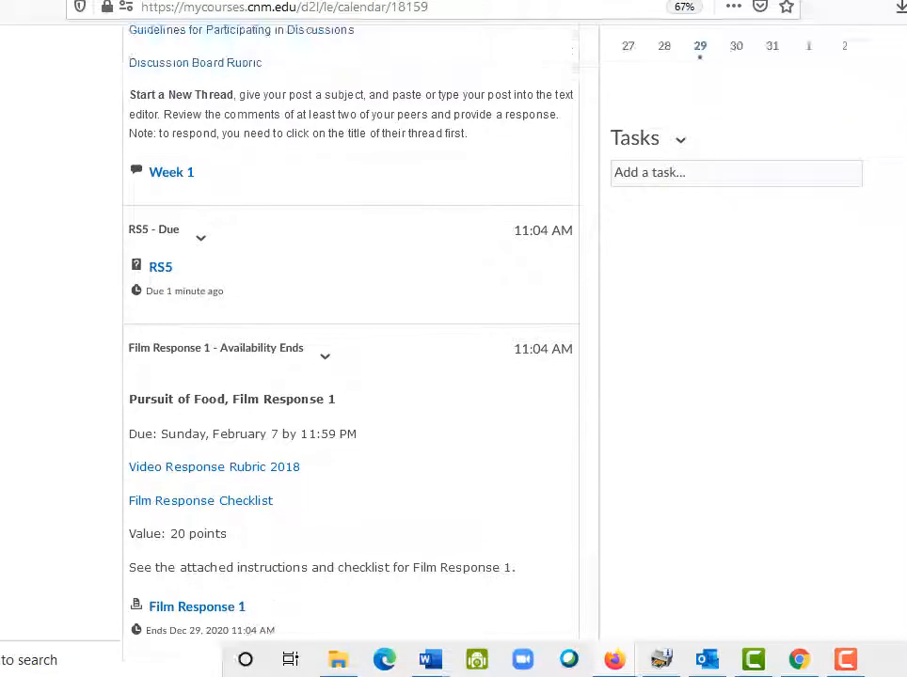